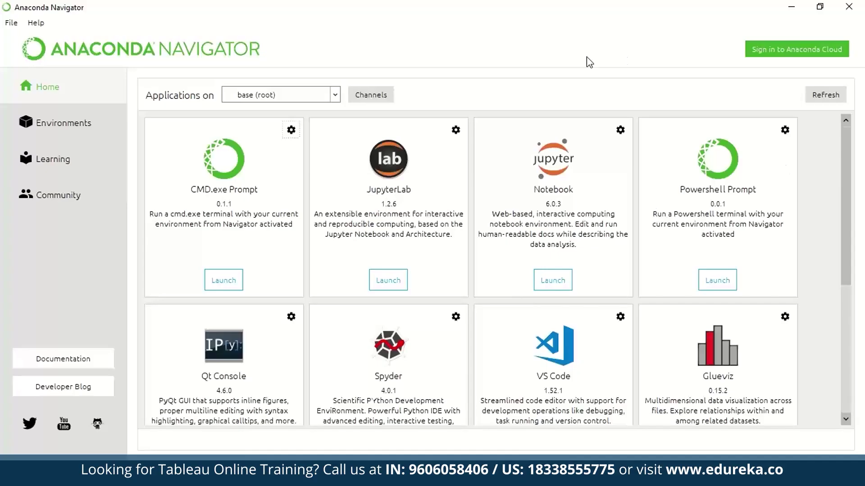
Launch the CMD.exe Prompt from Anaconda Navigator and maximize its window
{"action": "left_click", "coordinate": [220, 282]}
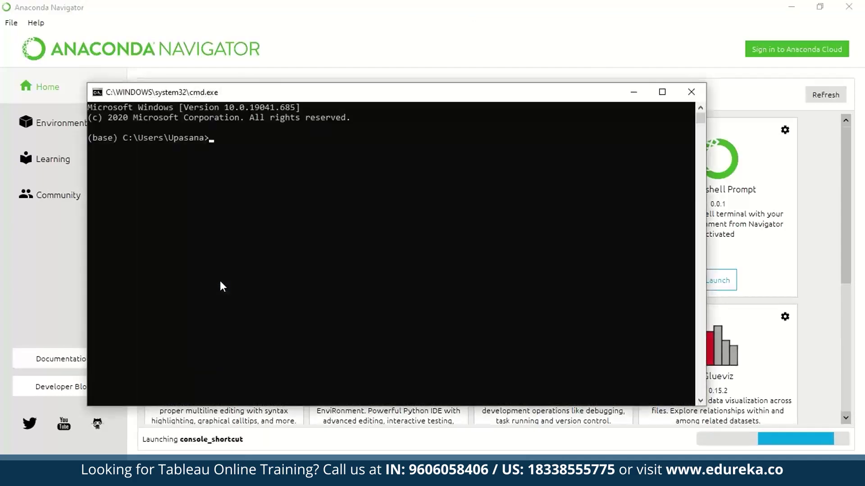
{"action": "left_click", "coordinate": [662, 92]}
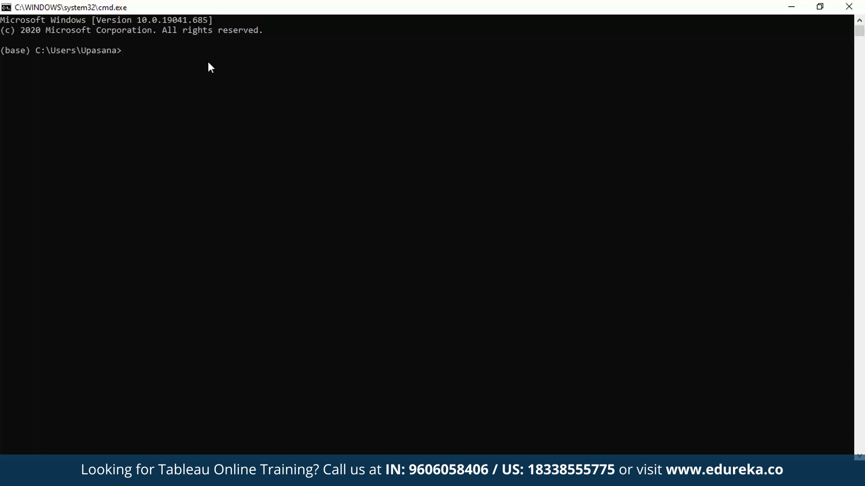
Create the conda environment 'virtualenv', answering y to proceed with the package plan
{"action": "type", "text": "conda create --name virtualenv"}
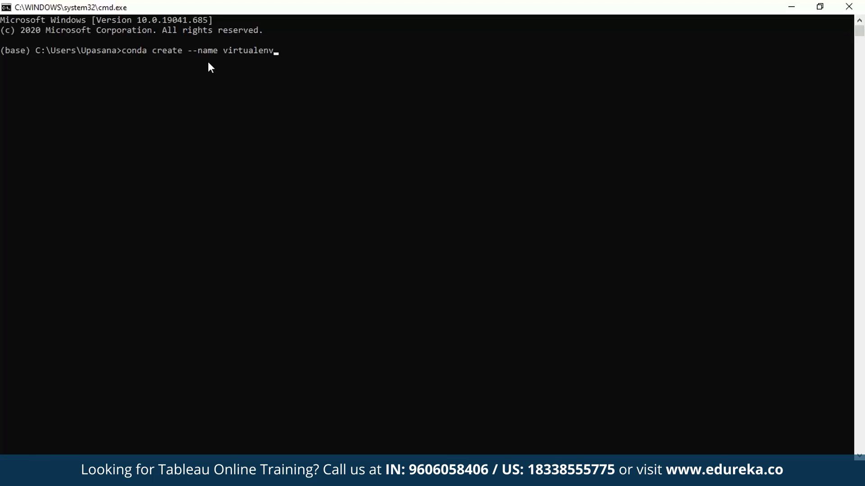
{"action": "key", "text": "Return"}
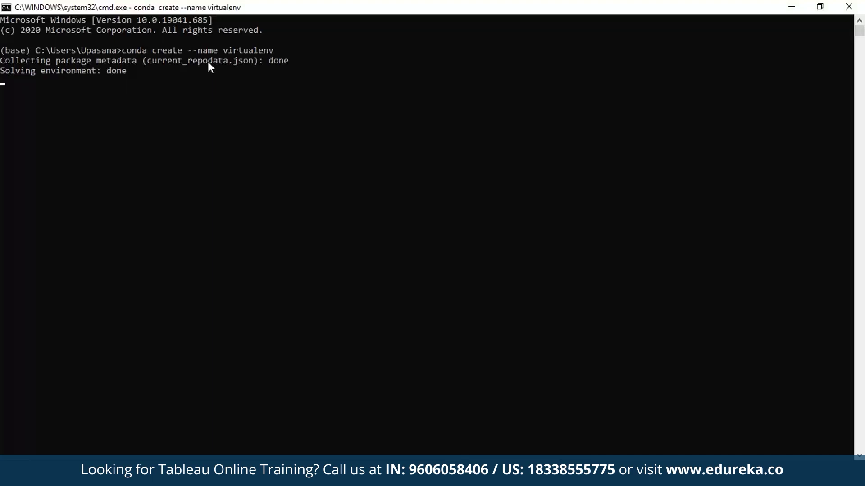
{"action": "type", "text": "y"}
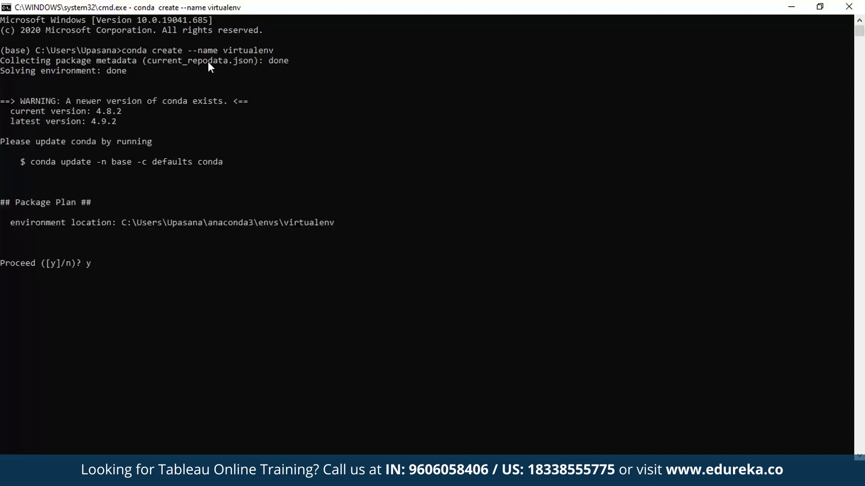
{"action": "key", "text": "Return"}
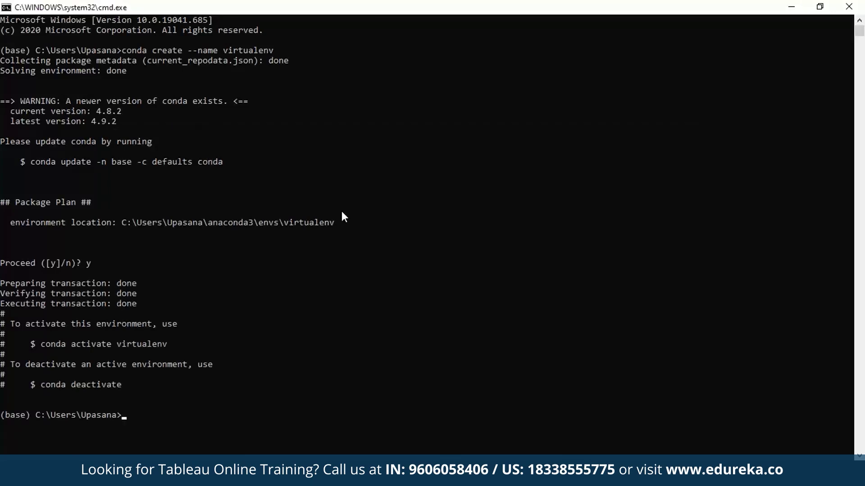
{"action": "type", "text": "python -m pip insta"}
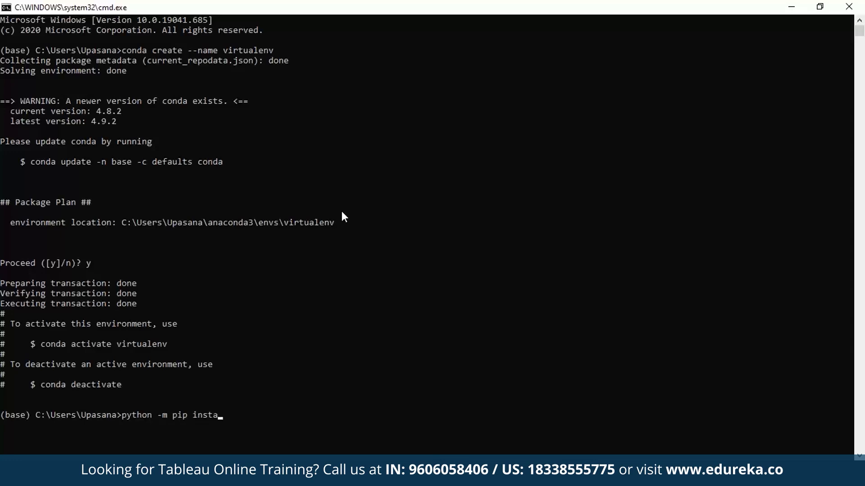
{"action": "type", "text": "ll --upgrade pip"}
Fix the typo and run 'python -m pip install --upgrade pip' to upgrade pip
{"action": "key", "text": "Return"}
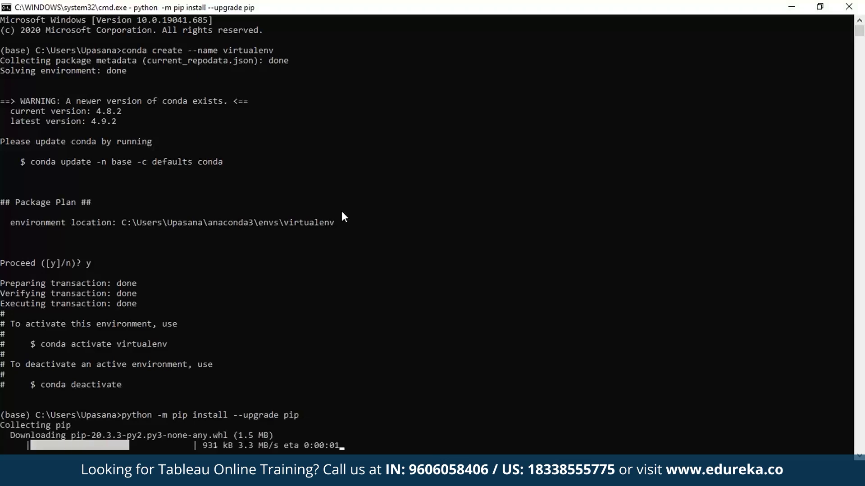
{"action": "scroll", "coordinate": [862, 35], "scroll_direction": "down", "scroll_amount": 9}
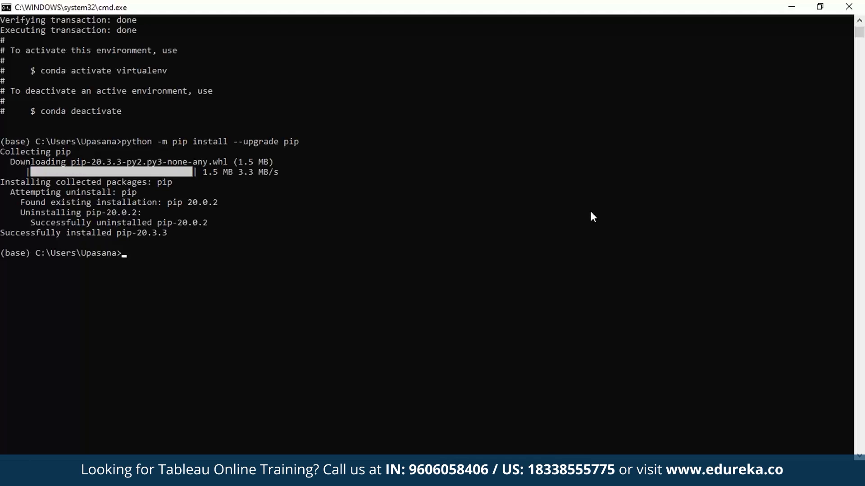
{"action": "type", "text": "pip install tabpy"}
Install TabPy with pip and start the TabPy server, minimizing the extra window it opens
{"action": "key", "text": "Return"}
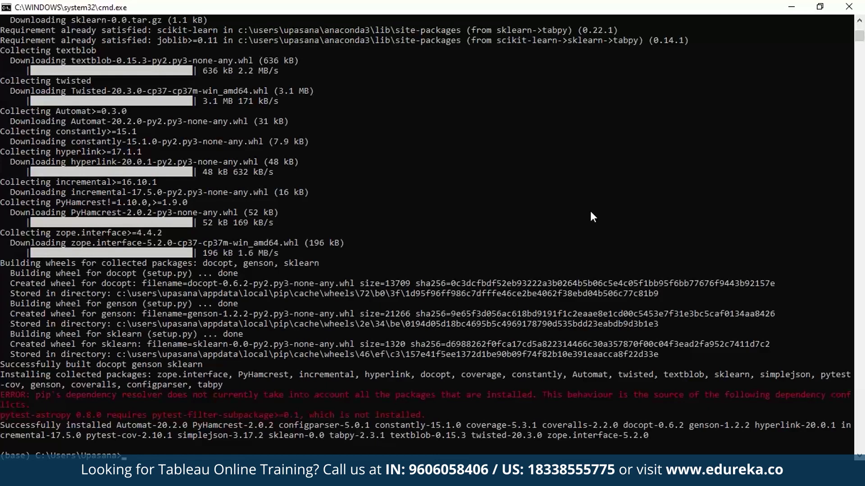
{"action": "type", "text": "tabpy"}
{"action": "key", "text": "Return"}
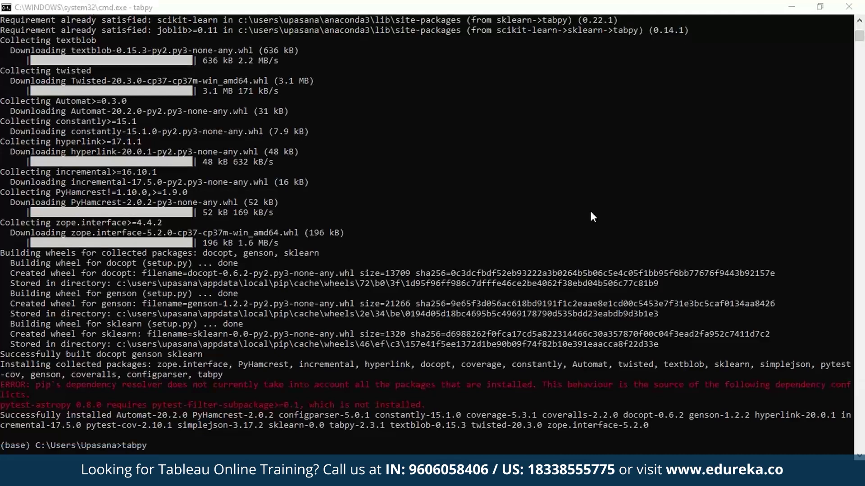
{"action": "left_click", "coordinate": [586, 44]}
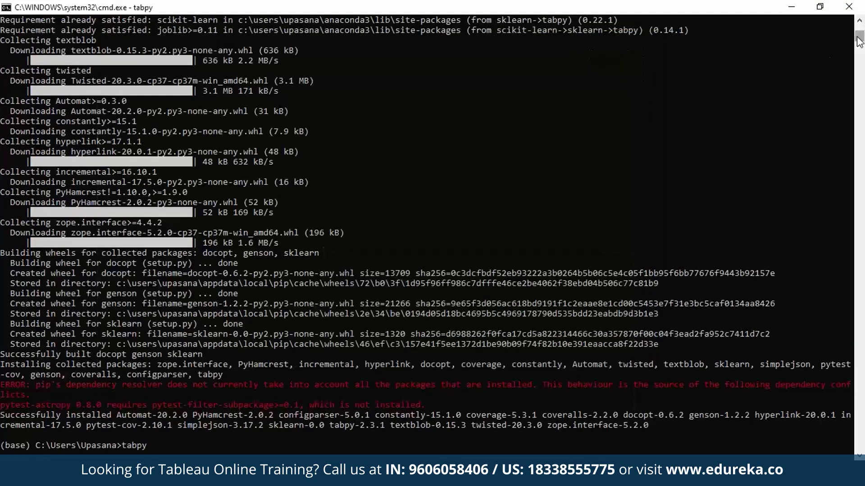
{"action": "left_click_drag", "start_coordinate": [860, 41], "coordinate": [859, 41]}
{"action": "key", "text": "Return"}
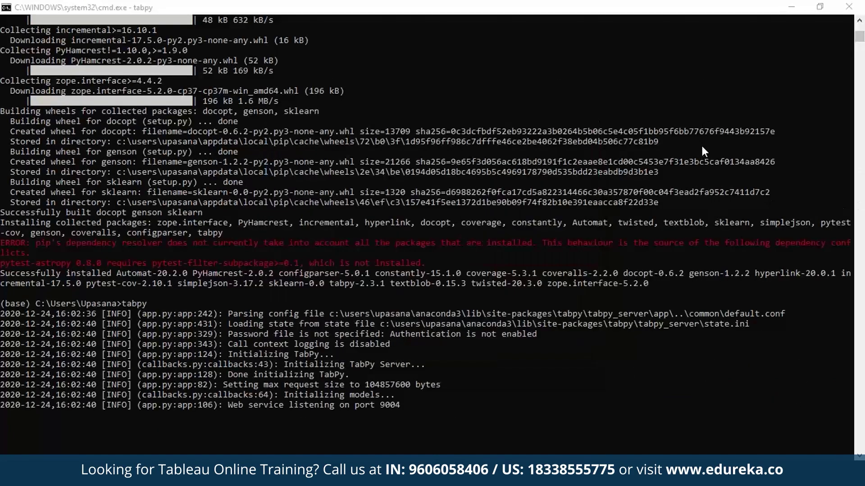
{"action": "left_click", "coordinate": [701, 144]}
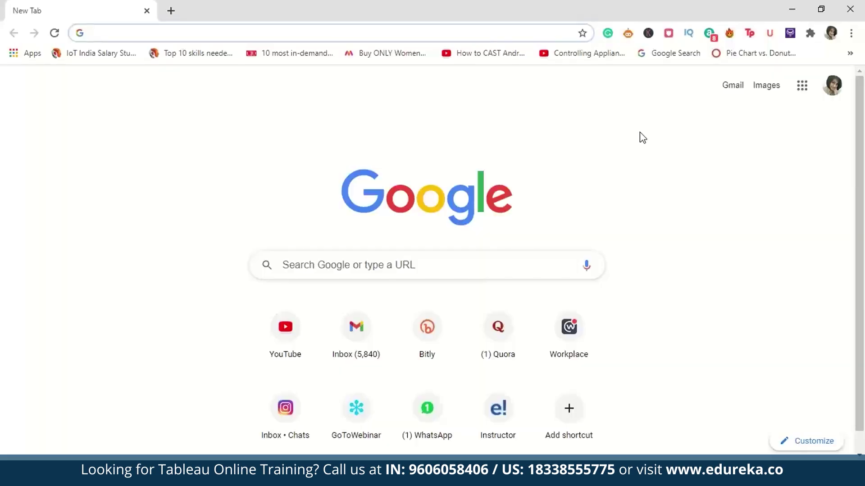
{"action": "type", "text": "ht"}
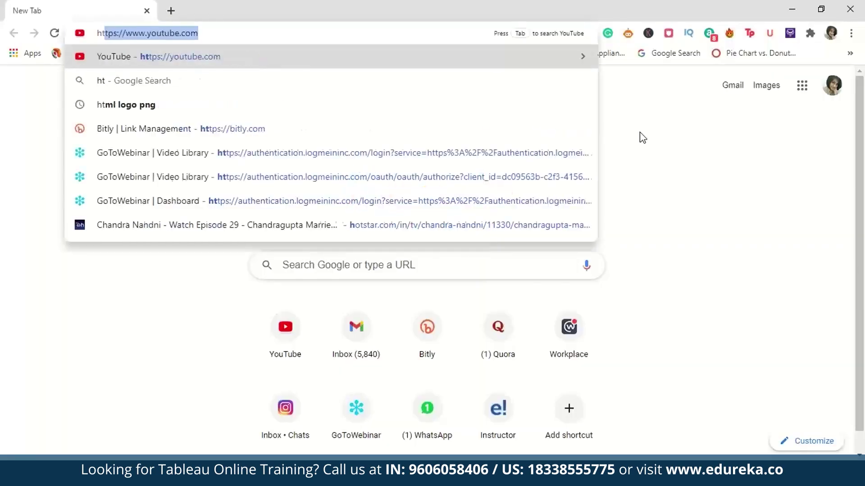
{"action": "type", "text": "tp://loc"}
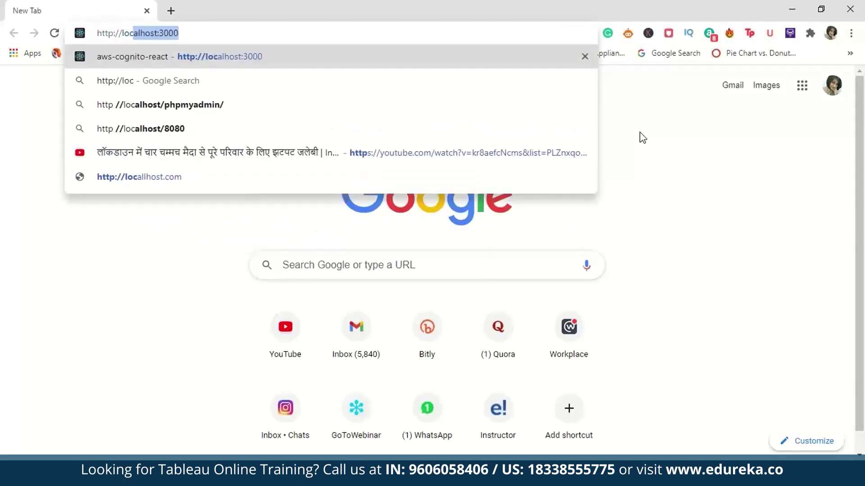
{"action": "type", "text": "alhos"}
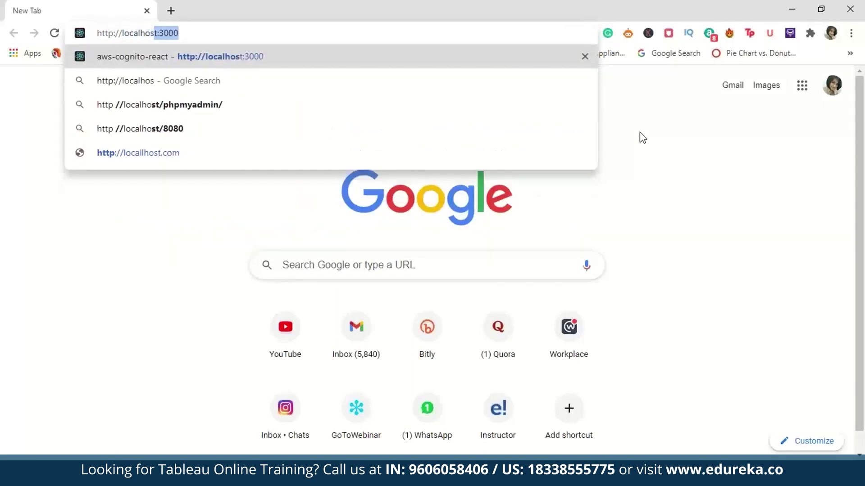
{"action": "type", "text": "t:"}
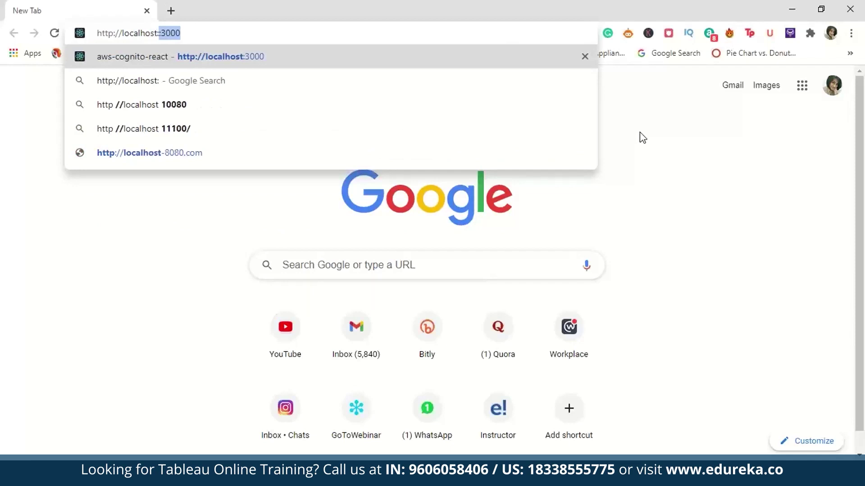
{"action": "key", "text": "BackSpace"}
{"action": "key", "text": "BackSpace"}
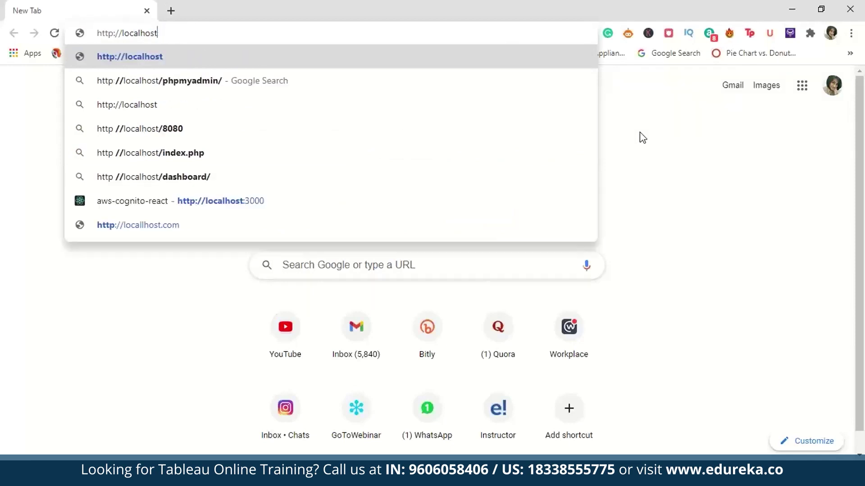
{"action": "type", "text": ":99"}
{"action": "key", "text": "BackSpace"}
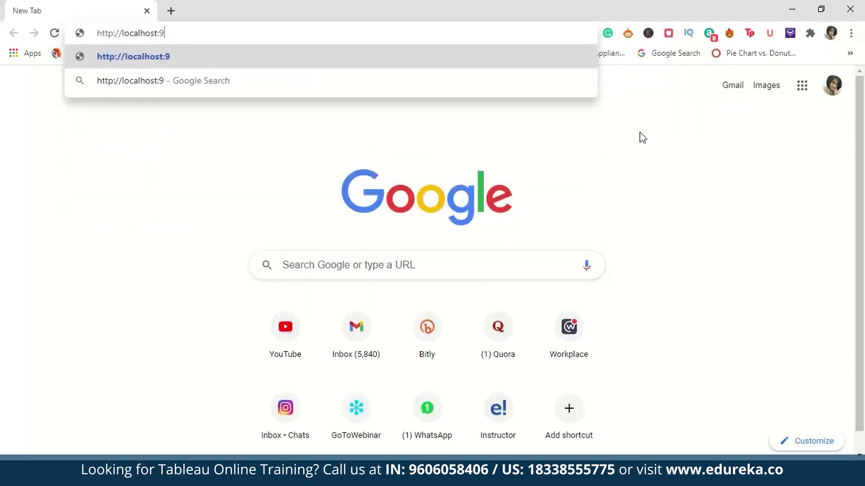
{"action": "type", "text": "004/"}
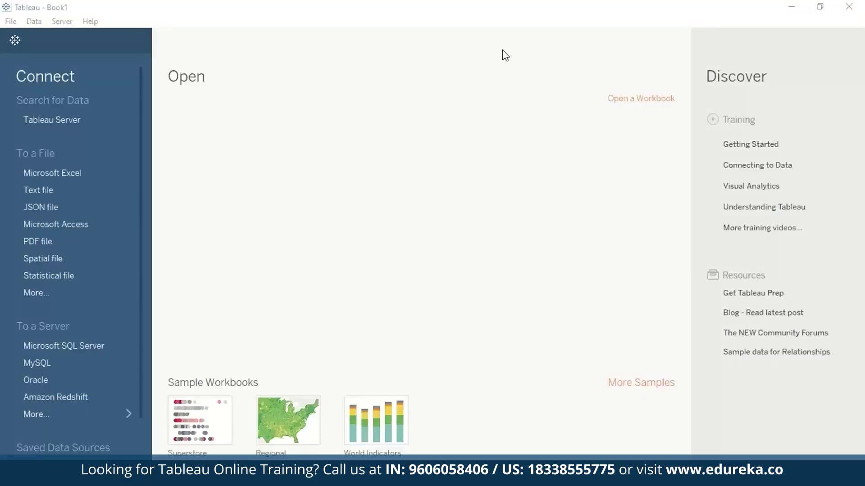
Configure the analytics extension as TabPy/External API on localhost, port 9004, and test the connection
{"action": "left_click", "coordinate": [90, 21]}
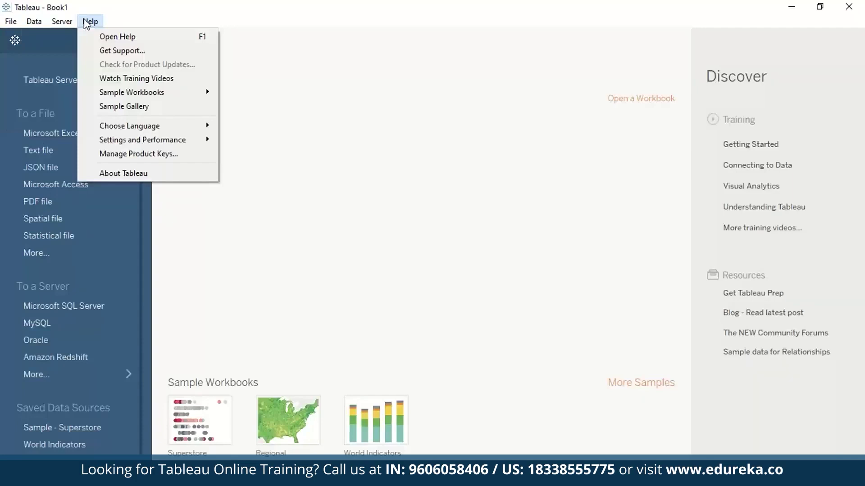
{"action": "mouse_move", "coordinate": [108, 136]}
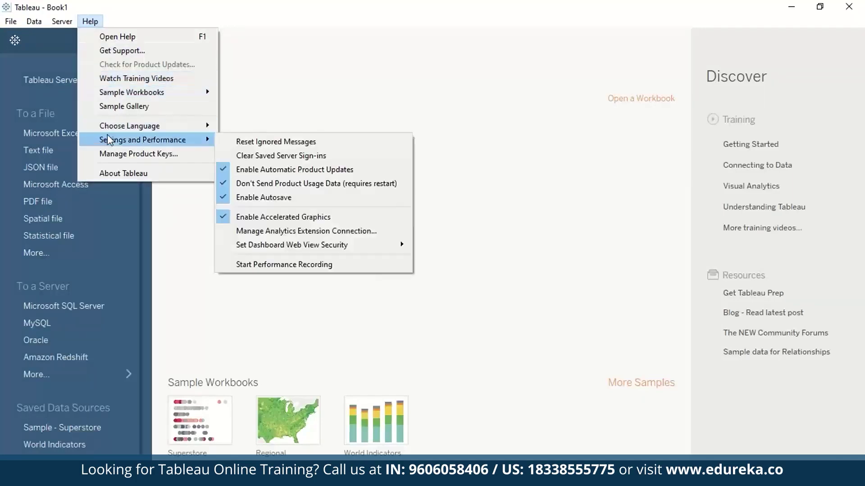
{"action": "left_click", "coordinate": [264, 232]}
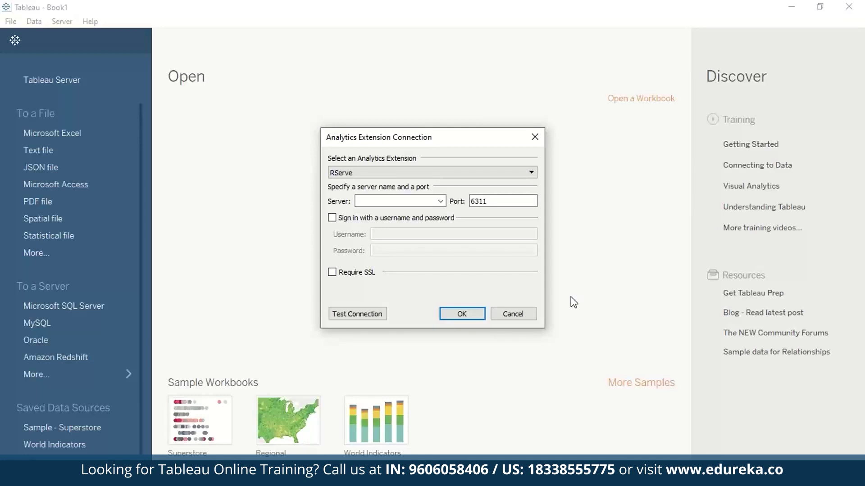
{"action": "left_click", "coordinate": [514, 172]}
{"action": "left_click", "coordinate": [498, 191]}
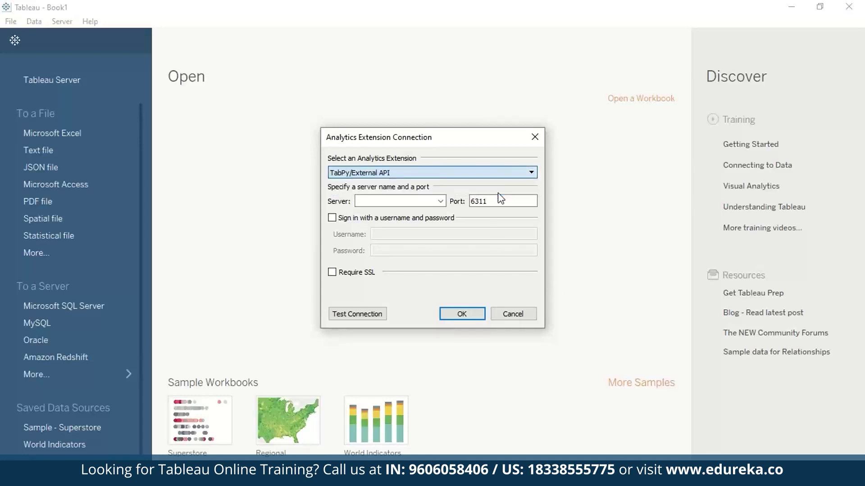
{"action": "left_click", "coordinate": [441, 200]}
{"action": "left_click", "coordinate": [433, 221]}
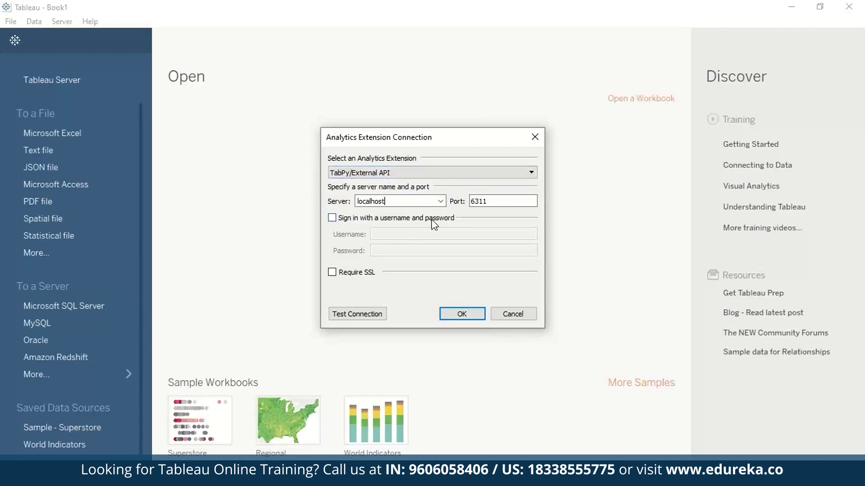
{"action": "double_click", "coordinate": [509, 201]}
{"action": "type", "text": "9004"}
{"action": "left_click", "coordinate": [366, 317]}
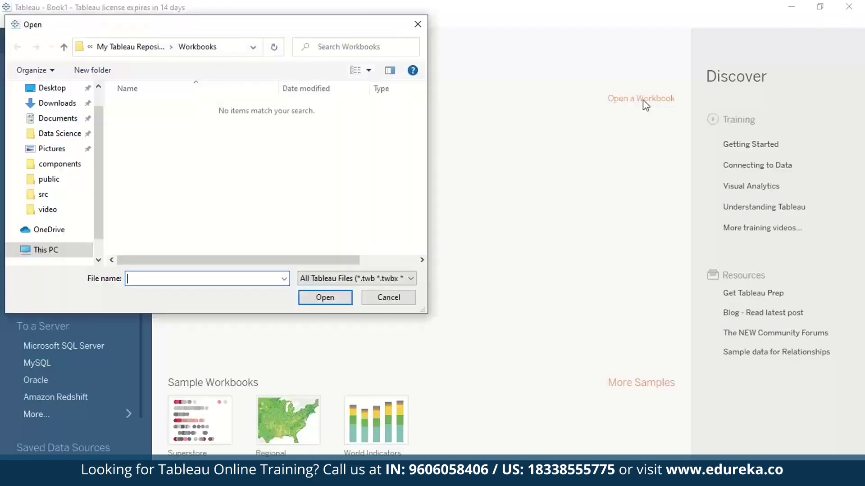
Open the airbnb Excel workbook from the Downloads folder as the data source
{"action": "left_click", "coordinate": [37, 103]}
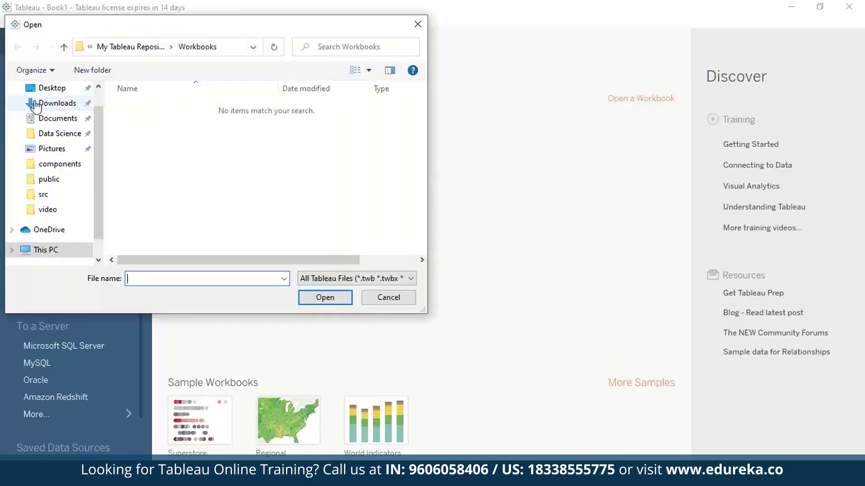
{"action": "left_click", "coordinate": [167, 158]}
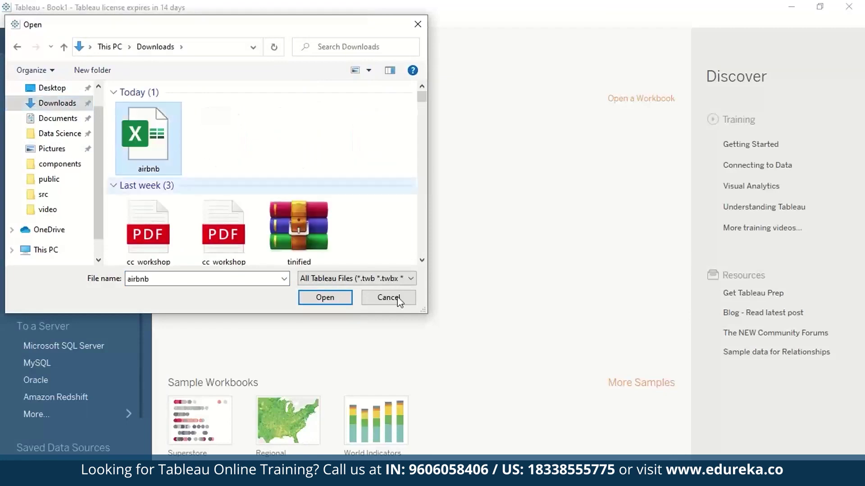
{"action": "left_click", "coordinate": [325, 298]}
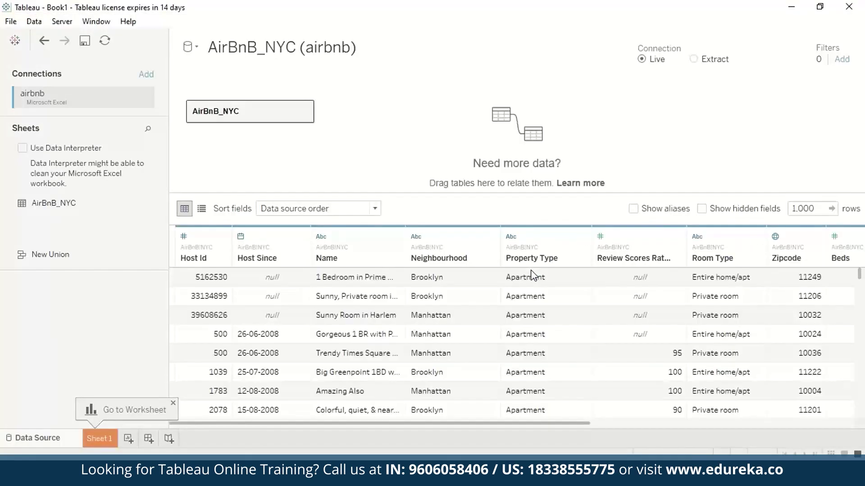
Leave the AirBnB_NYC data preview and switch to the empty Sheet 1 worksheet
{"action": "left_click_drag", "start_coordinate": [435, 425], "coordinate": [626, 335]}
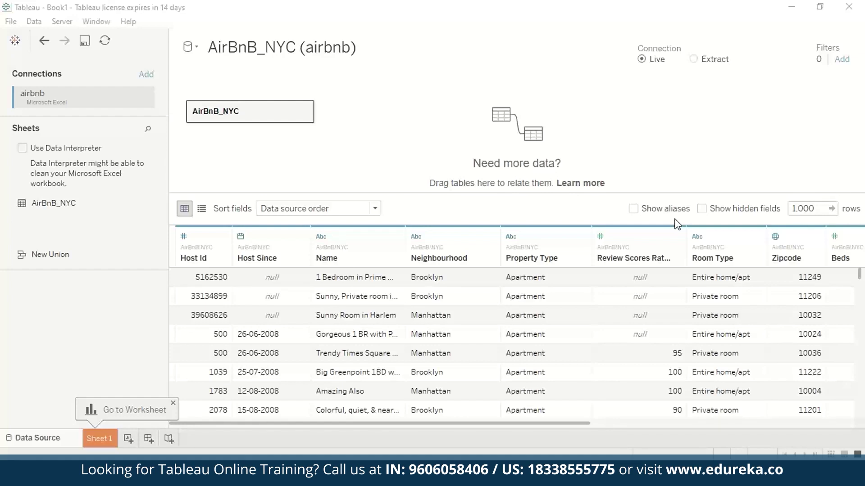
{"action": "left_click", "coordinate": [92, 438]}
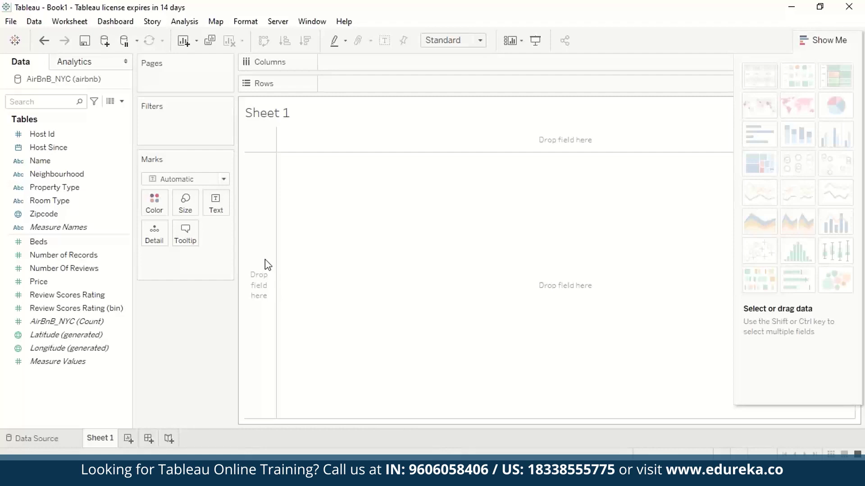
Create a new parameter named 'Cluster Numbers' with the Integer data type
{"action": "left_click", "coordinate": [122, 101]}
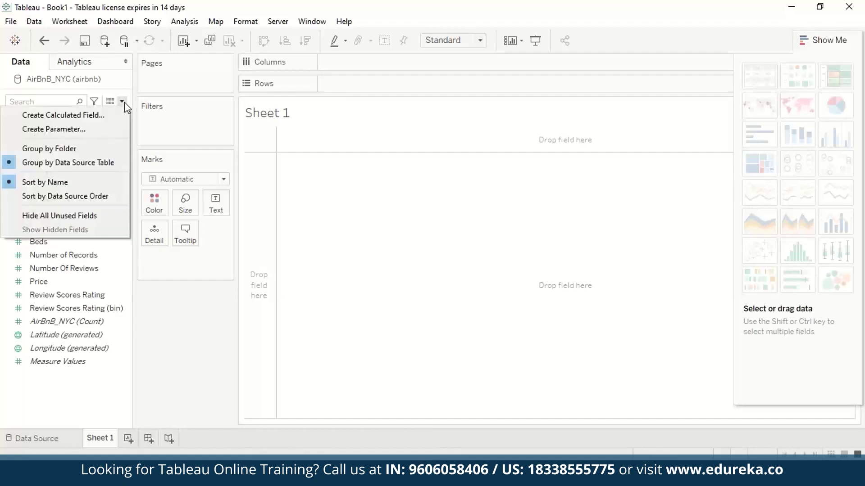
{"action": "left_click", "coordinate": [106, 129]}
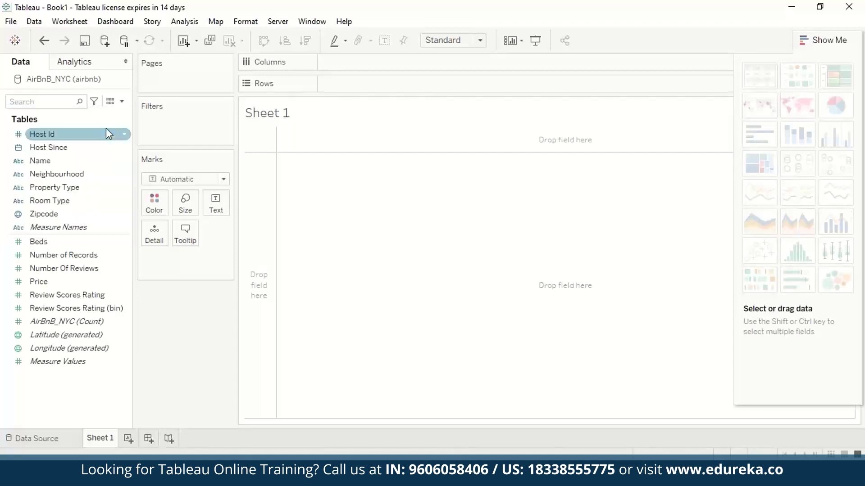
{"action": "triple_click", "coordinate": [381, 99]}
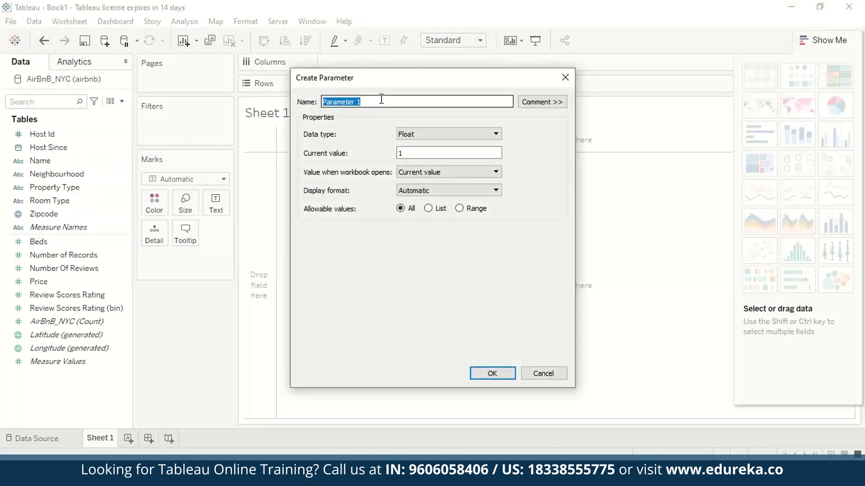
{"action": "type", "text": "Cluster Numbers"}
{"action": "left_click", "coordinate": [428, 132]}
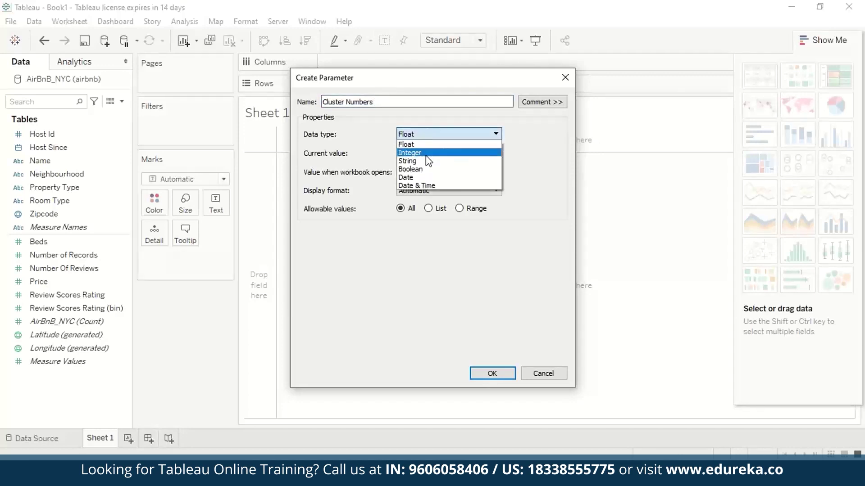
{"action": "left_click", "coordinate": [427, 154]}
Limit Cluster Numbers to a range of 1 to 10 with step size 1, and confirm
{"action": "left_click", "coordinate": [427, 156]}
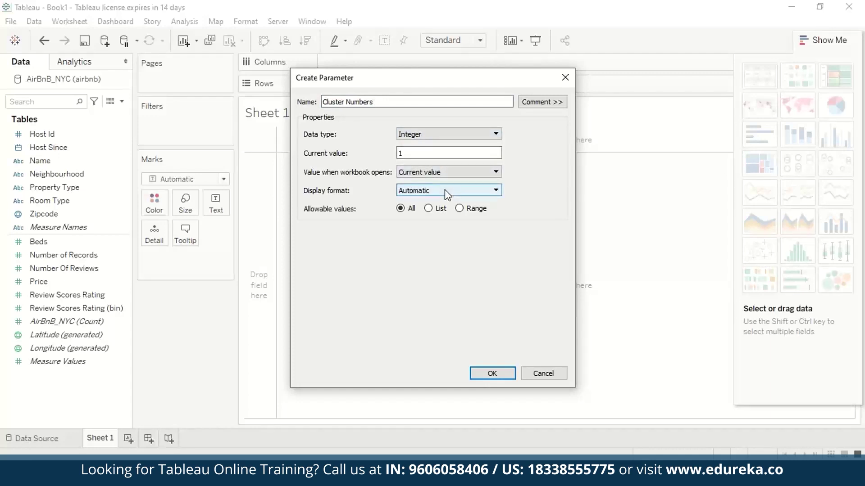
{"action": "left_click", "coordinate": [460, 208]}
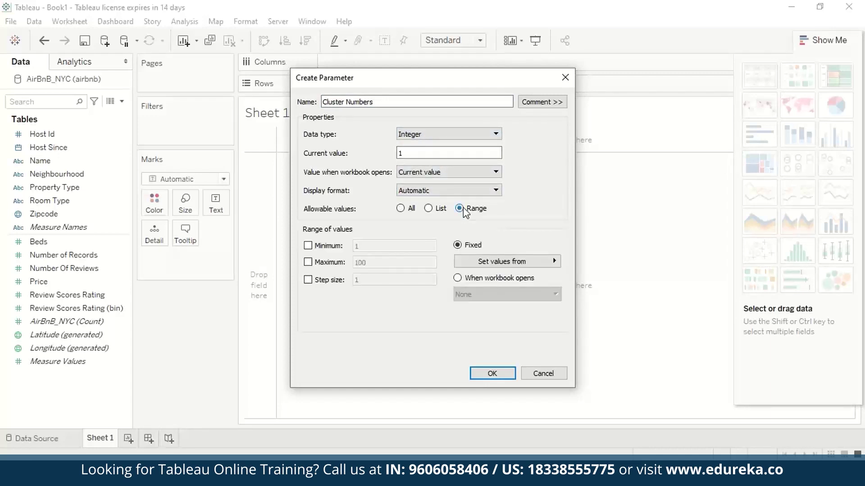
{"action": "left_click", "coordinate": [308, 246]}
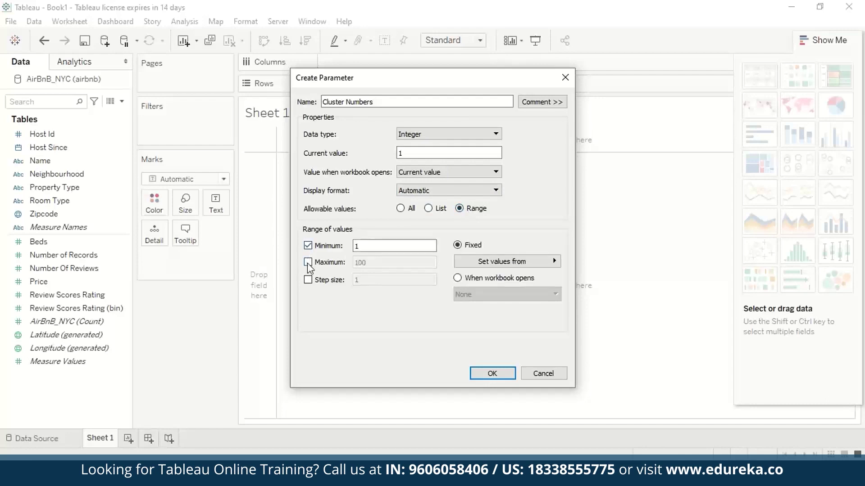
{"action": "left_click", "coordinate": [308, 262]}
{"action": "left_click", "coordinate": [307, 280]}
{"action": "left_click", "coordinate": [361, 246]}
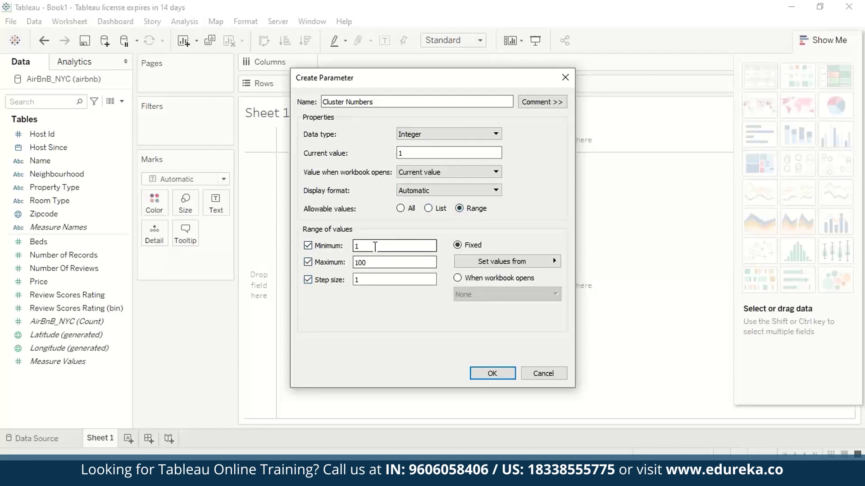
{"action": "left_click", "coordinate": [375, 261]}
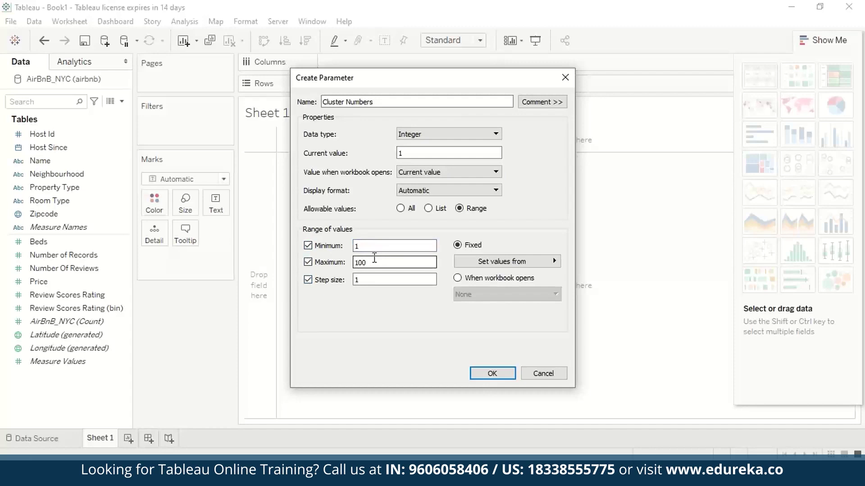
{"action": "key", "text": "BackSpace"}
{"action": "left_click", "coordinate": [386, 279]}
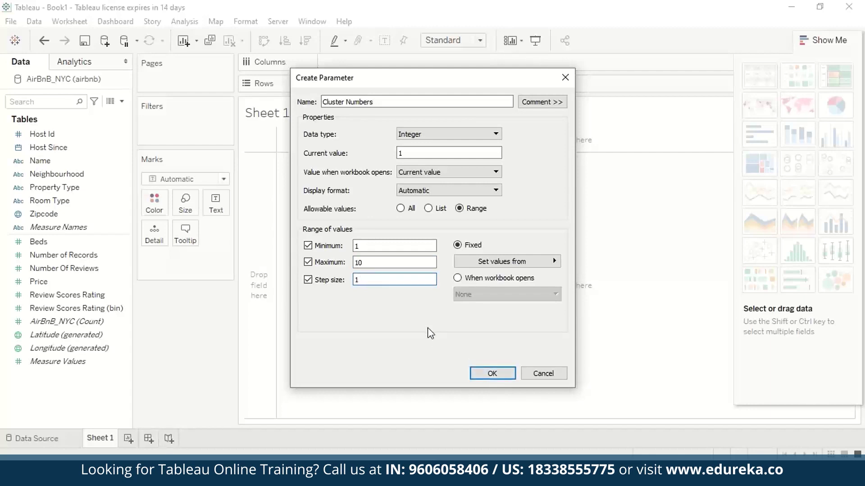
{"action": "left_click", "coordinate": [492, 373]}
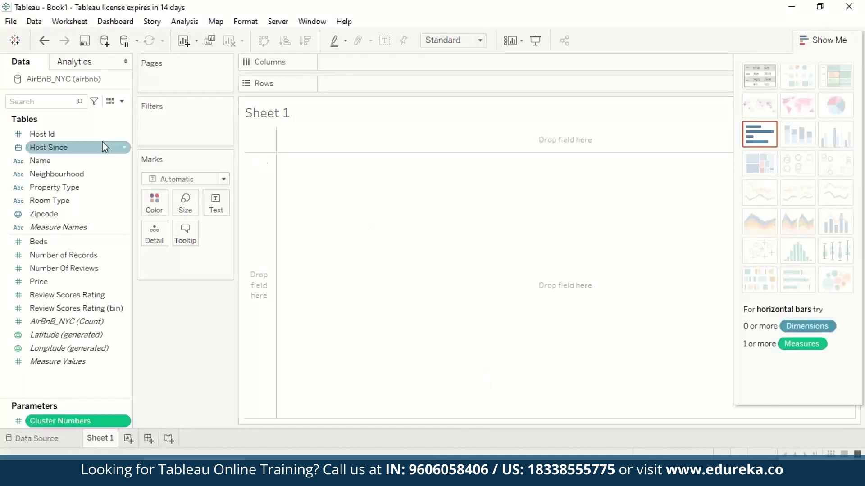
Start a second parameter named 'Clustering Algorithm' with the Integer data type
{"action": "left_click", "coordinate": [121, 100]}
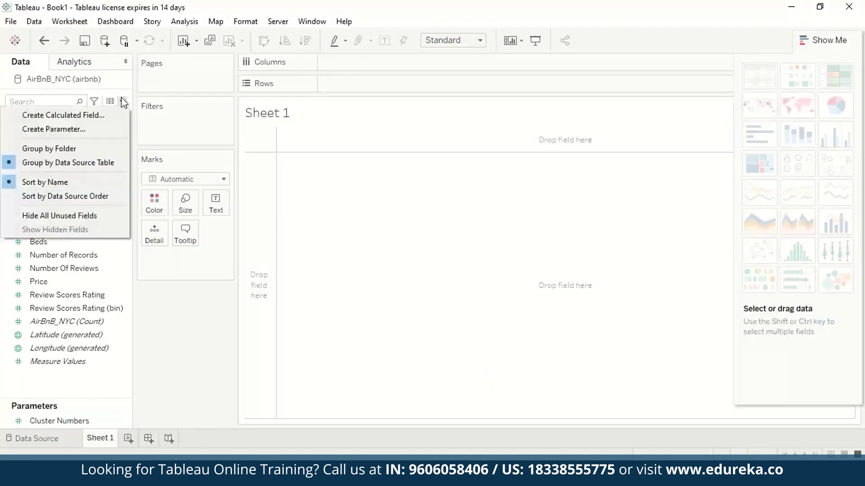
{"action": "left_click", "coordinate": [98, 130]}
{"action": "type", "text": "C"}
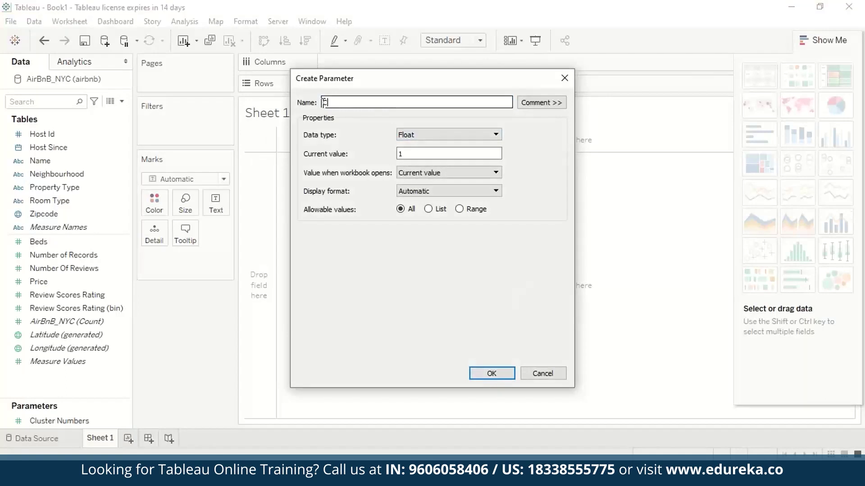
{"action": "type", "text": "lustering Algorithm"}
{"action": "left_click", "coordinate": [466, 135]}
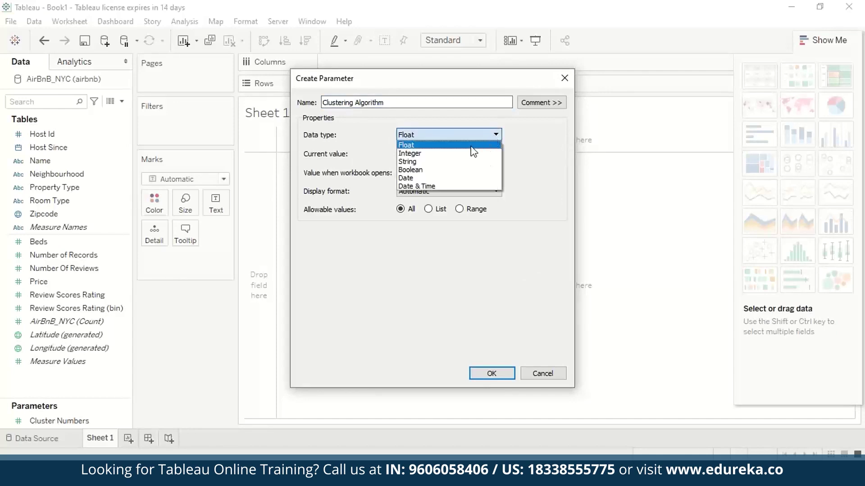
{"action": "left_click", "coordinate": [467, 151]}
{"action": "left_click", "coordinate": [466, 153]}
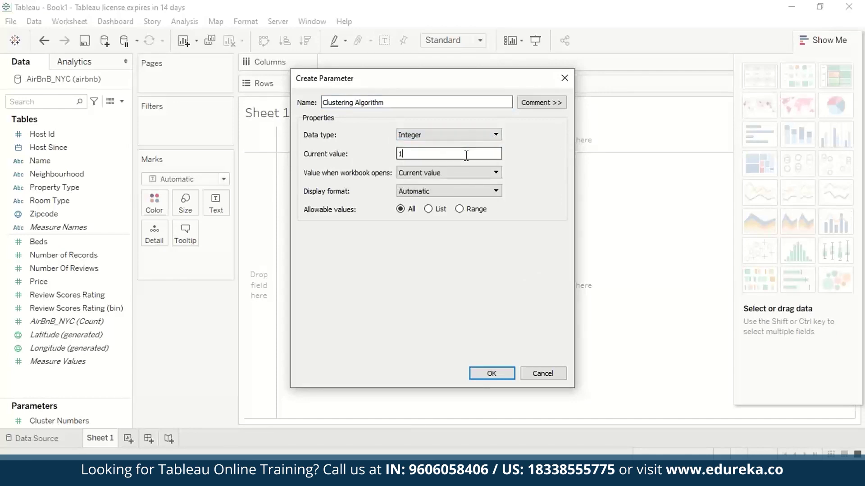
Set its current value to KMeans with a list of allowed values, then restart the parameter dialog
{"action": "key", "text": "BackSpace"}
{"action": "type", "text": "KMeans"}
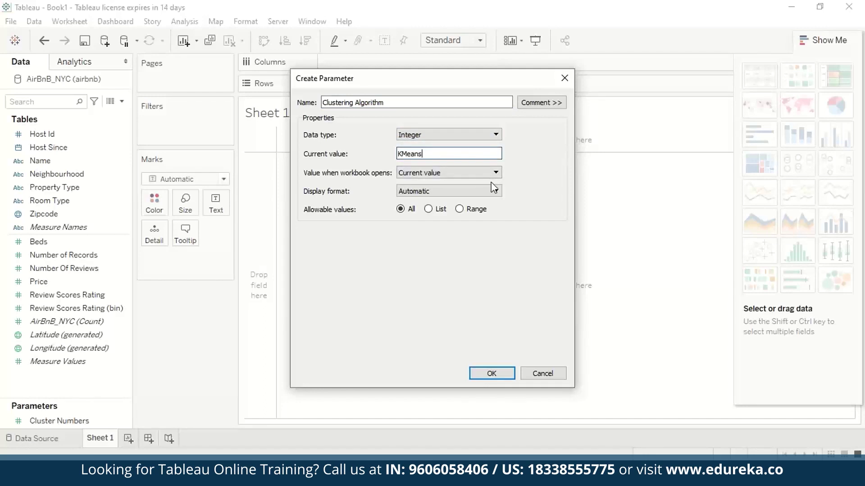
{"action": "left_click", "coordinate": [428, 209]}
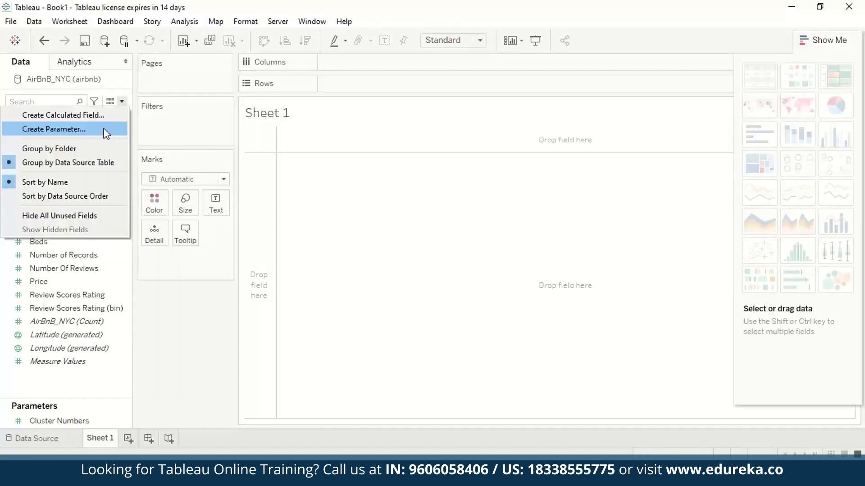
{"action": "left_click", "coordinate": [104, 129]}
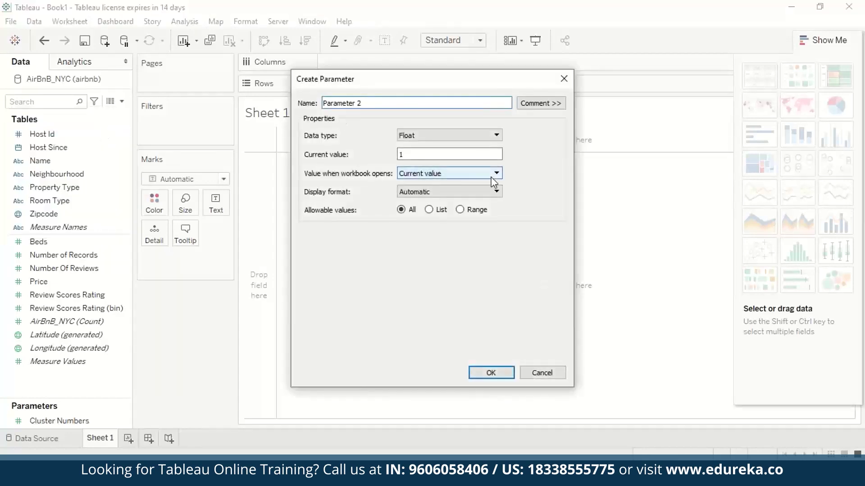
Name the parameter 'Clustering Algorithm' and restrict its allowed values to a list
{"action": "left_click", "coordinate": [431, 103]}
{"action": "key", "text": "ctrl+a"}
{"action": "type", "text": "C"}
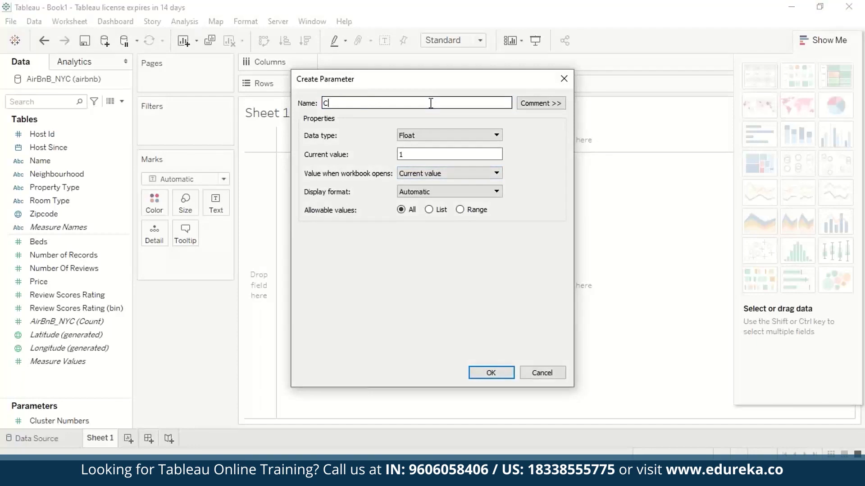
{"action": "type", "text": "lustering Algorithm"}
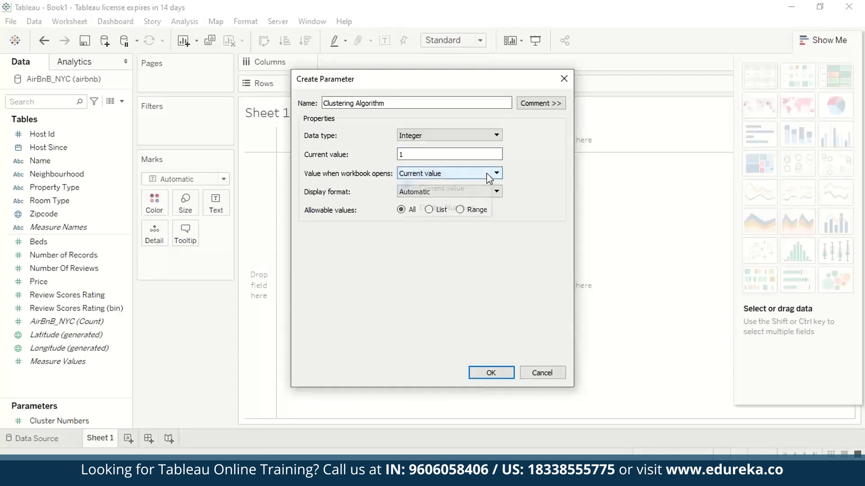
{"action": "left_click", "coordinate": [429, 210]}
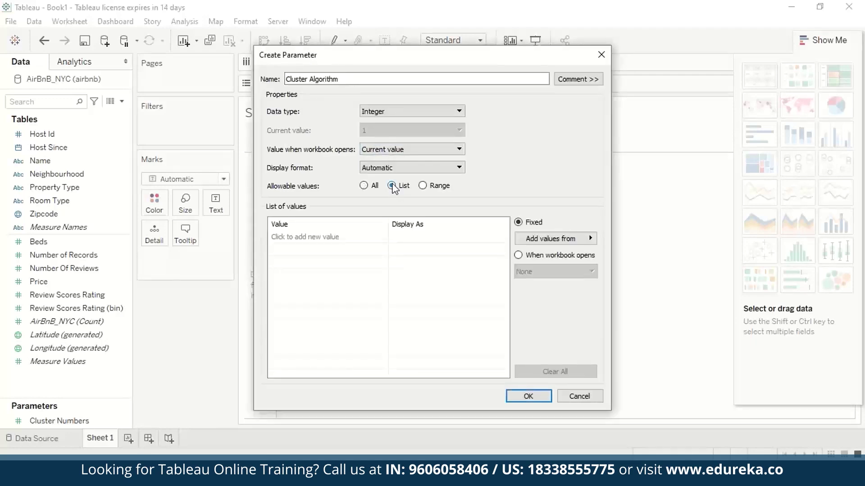
Add list value 1 labelled 'KMeans' and value 2 labelled 'MiniBatchKMeans'
{"action": "left_click", "coordinate": [332, 237]}
{"action": "type", "text": "1"}
{"action": "key", "text": "Return"}
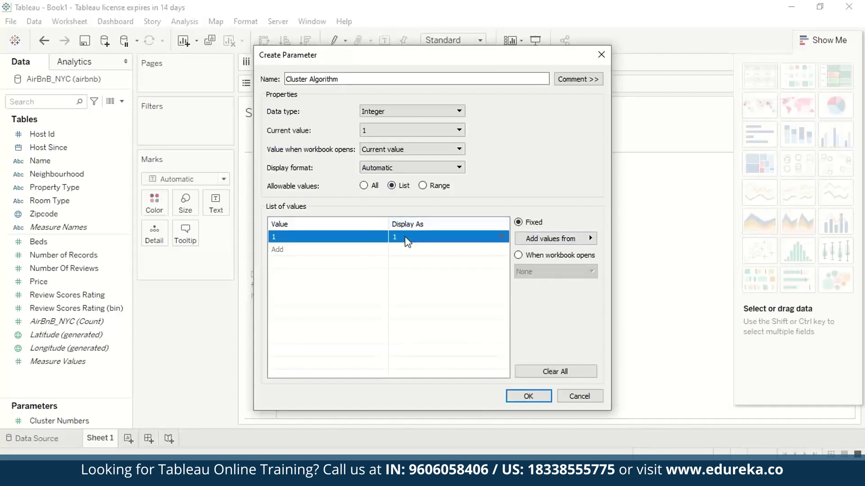
{"action": "left_click", "coordinate": [408, 242]}
{"action": "type", "text": "KMea"}
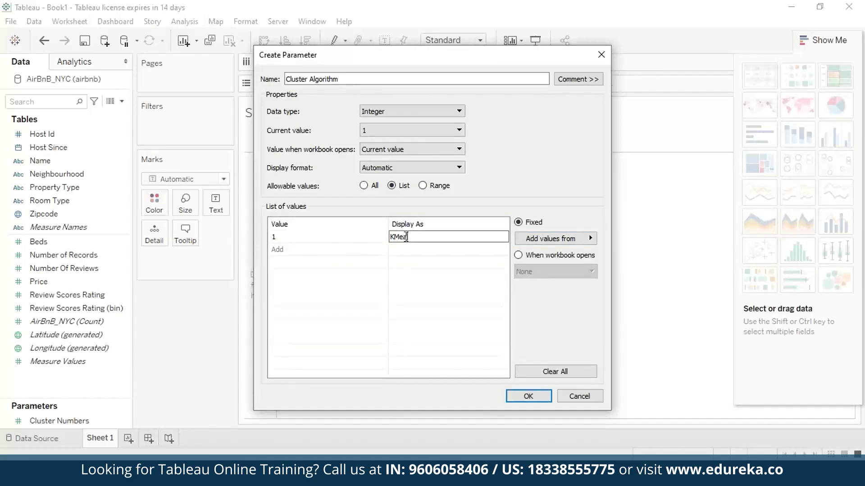
{"action": "type", "text": "ns"}
{"action": "left_click", "coordinate": [297, 250]}
{"action": "type", "text": "2"}
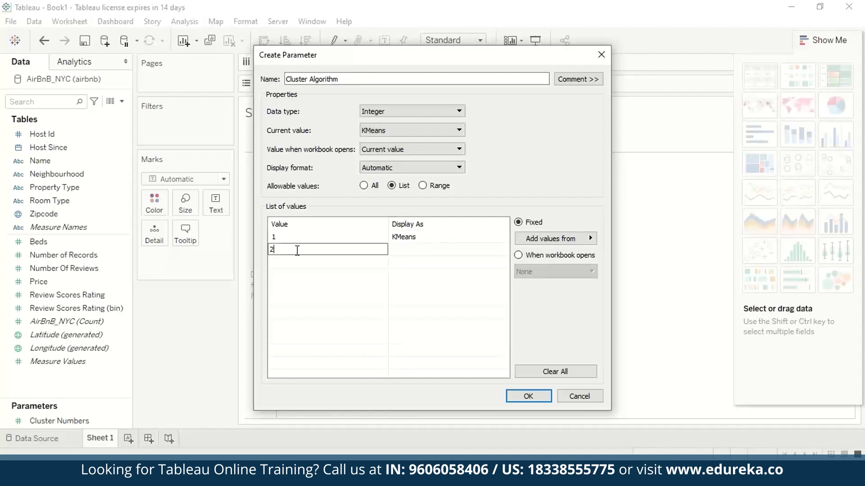
{"action": "left_click", "coordinate": [413, 250]}
{"action": "type", "text": "MiniBa"}
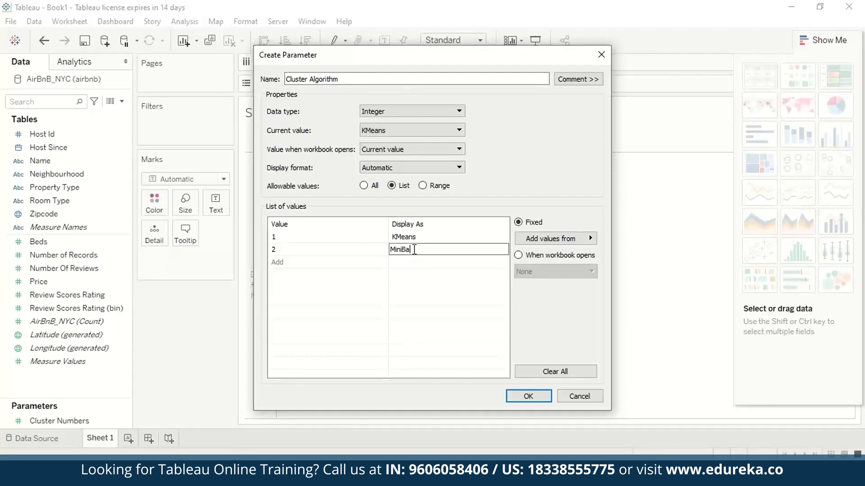
{"action": "type", "text": "tchKMeans"}
Add value 3 labelled 'Affinity Propagation' and save the parameter
{"action": "key", "text": "Return"}
{"action": "type", "text": "3"}
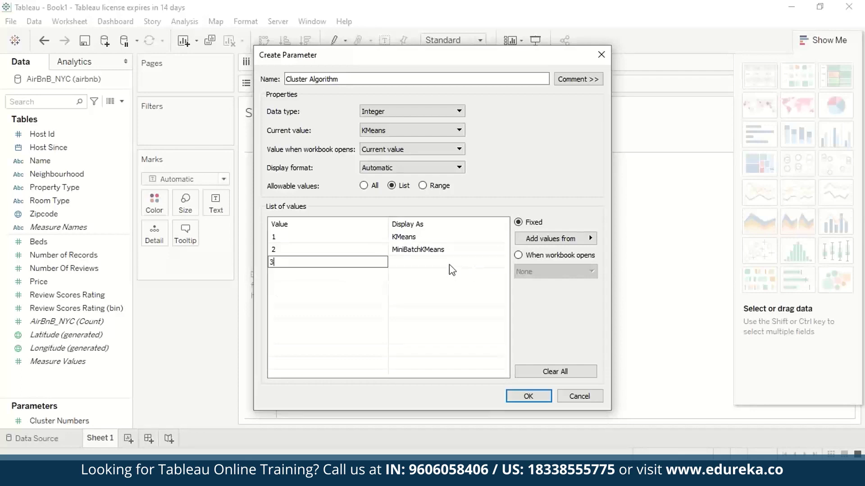
{"action": "left_click", "coordinate": [449, 265]}
{"action": "type", "text": "Affinit"}
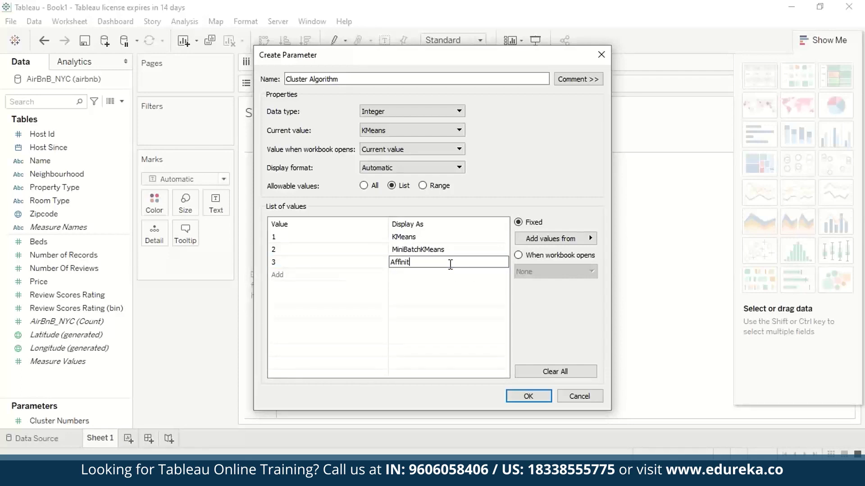
{"action": "type", "text": "y Propagation"}
{"action": "left_click", "coordinate": [547, 399]}
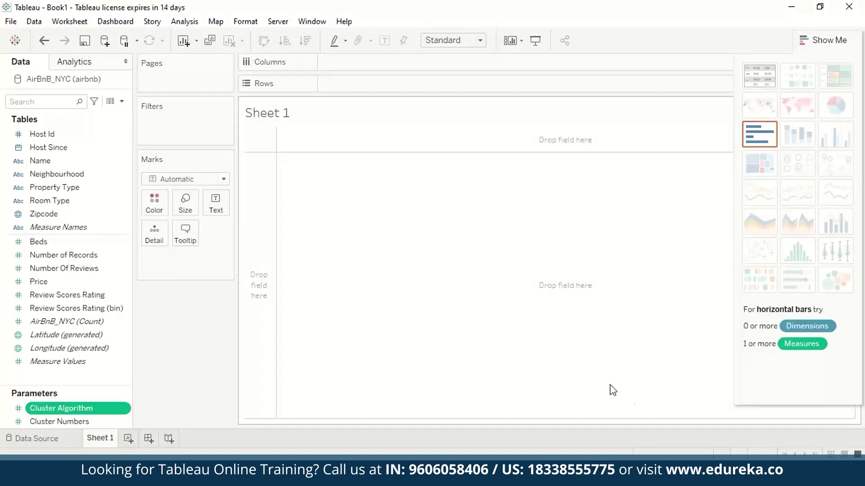
Create a new calculated field, paste in the SCRIPT_REAL Python clustering script, and enlarge the editor
{"action": "left_click", "coordinate": [122, 102]}
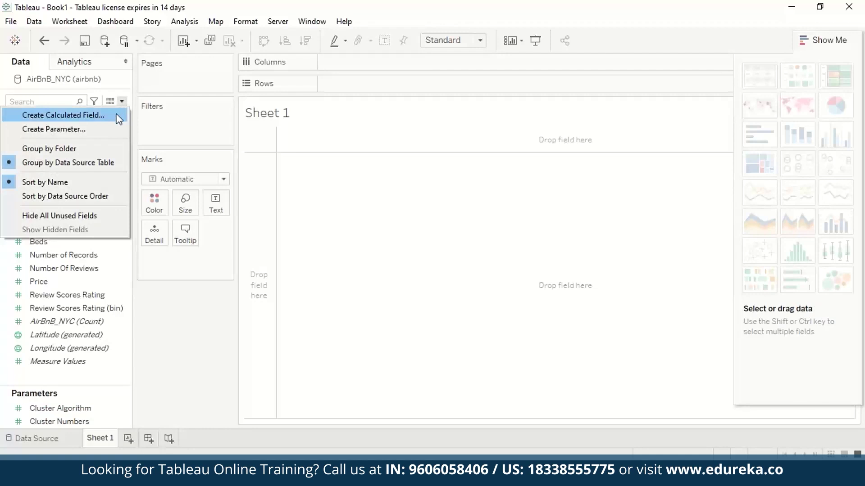
{"action": "left_click", "coordinate": [118, 116]}
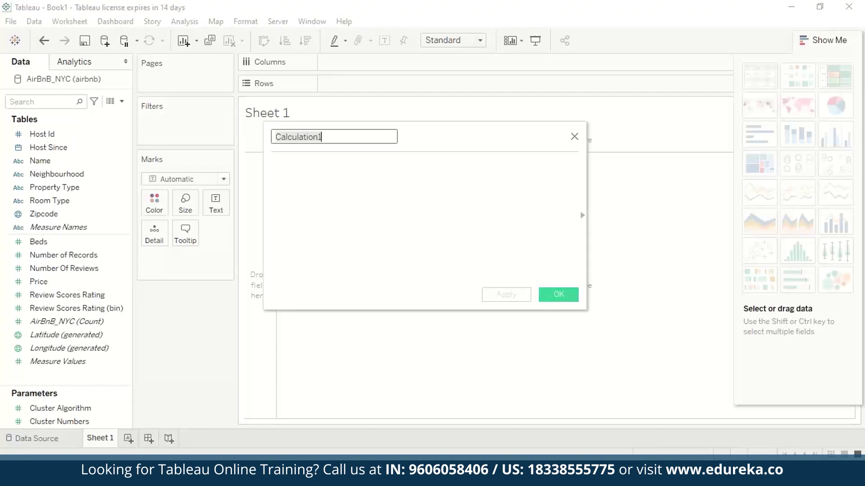
{"action": "left_click", "coordinate": [330, 262]}
{"action": "key", "text": "ctrl+v"}
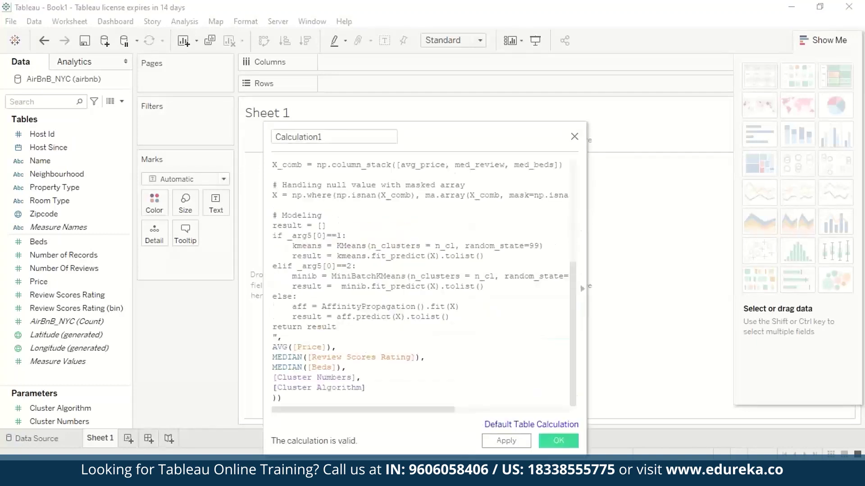
{"action": "left_click_drag", "start_coordinate": [489, 121], "coordinate": [479, 27]}
{"action": "left_click_drag", "start_coordinate": [573, 148], "coordinate": [575, 80]}
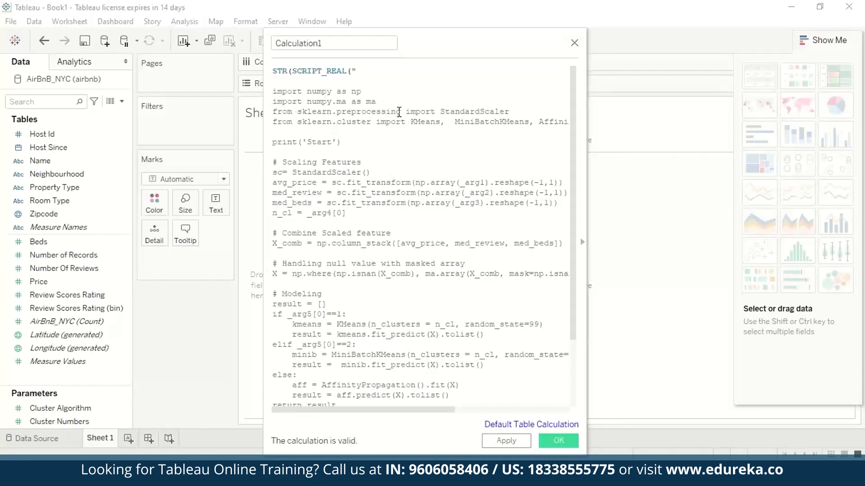
{"action": "left_click_drag", "start_coordinate": [272, 91], "coordinate": [346, 132]}
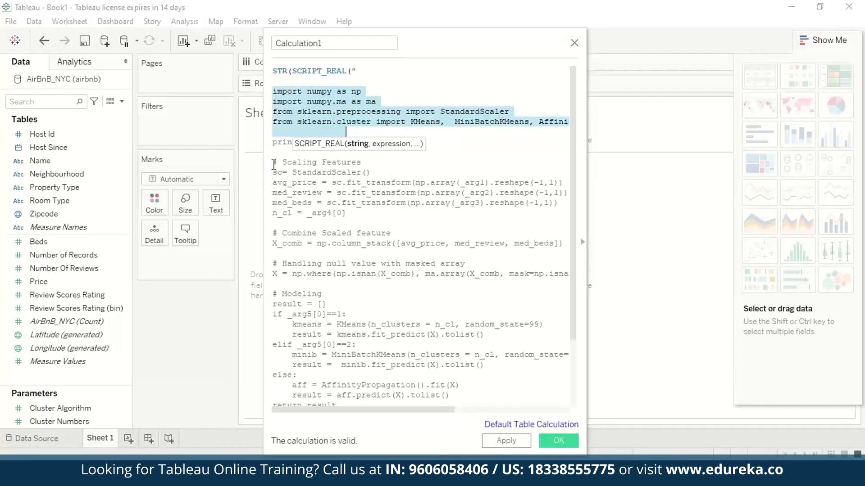
{"action": "left_click_drag", "start_coordinate": [273, 162], "coordinate": [329, 255]}
{"action": "left_click", "coordinate": [273, 233]}
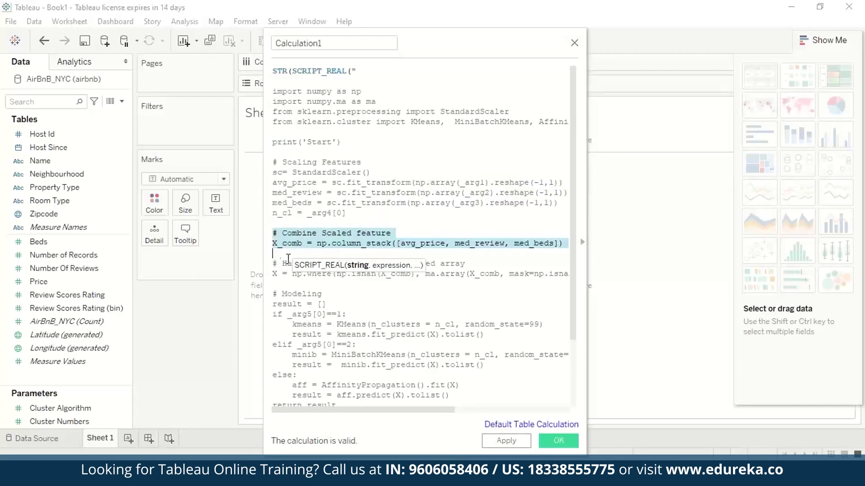
{"action": "left_click", "coordinate": [275, 294]}
{"action": "scroll", "coordinate": [417, 297], "scroll_direction": "down", "scroll_amount": 3}
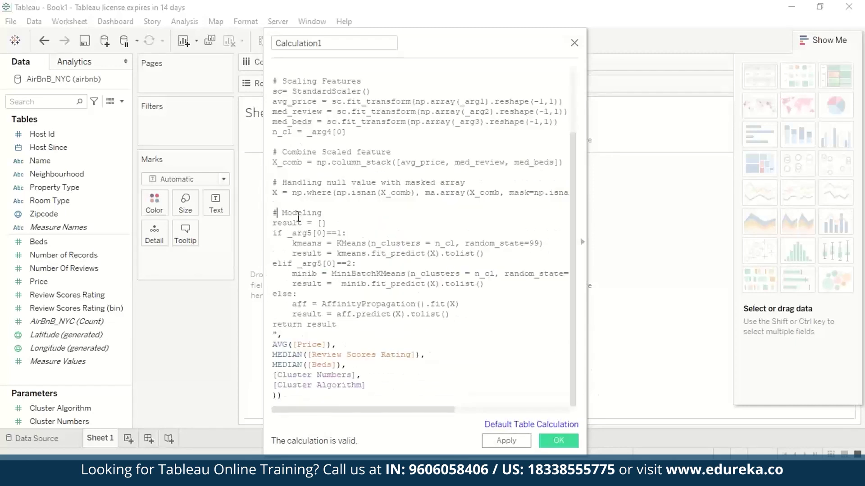
{"action": "left_click", "coordinate": [274, 217]}
{"action": "triple_click", "coordinate": [274, 215]}
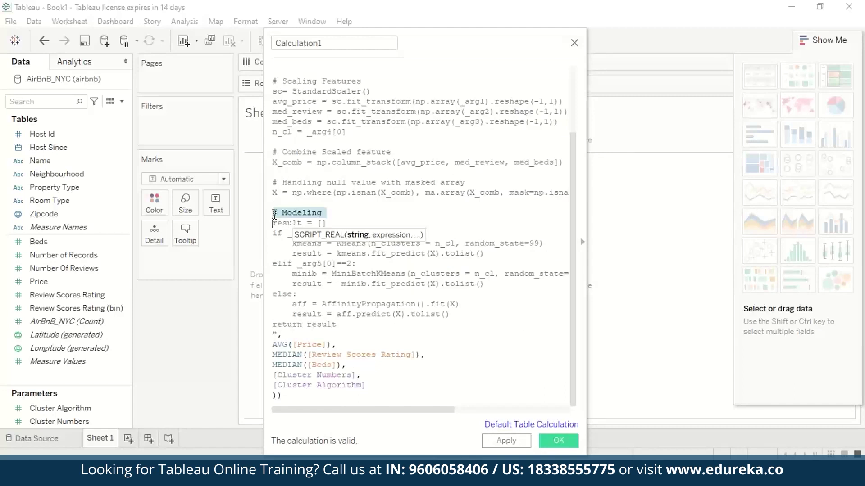
{"action": "left_click", "coordinate": [274, 215]}
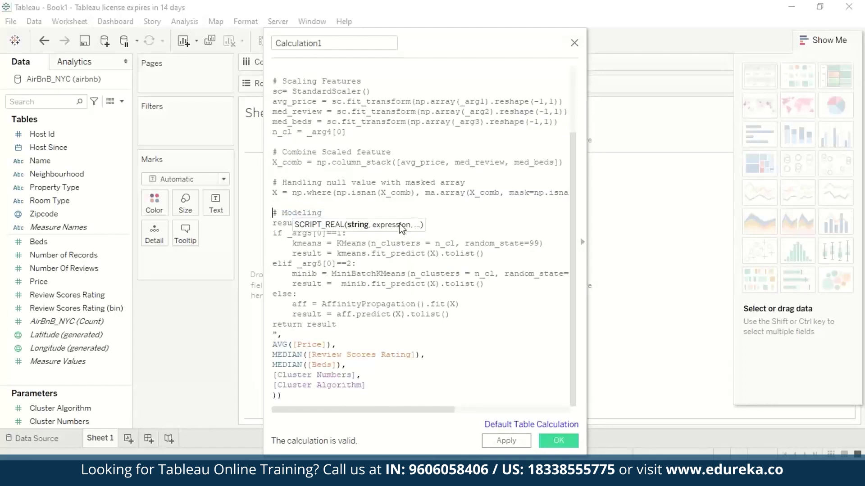
{"action": "key", "text": "shift+Down"}
{"action": "key", "text": "shift+Down"}
{"action": "key", "text": "shift+Down"}
{"action": "key", "text": "shift+Down"}
{"action": "key", "text": "shift+Down"}
{"action": "key", "text": "shift+Down"}
{"action": "key", "text": "shift+Down"}
{"action": "key", "text": "shift+Down"}
{"action": "key", "text": "shift+Down"}
{"action": "key", "text": "shift+Down"}
{"action": "key", "text": "shift+Down"}
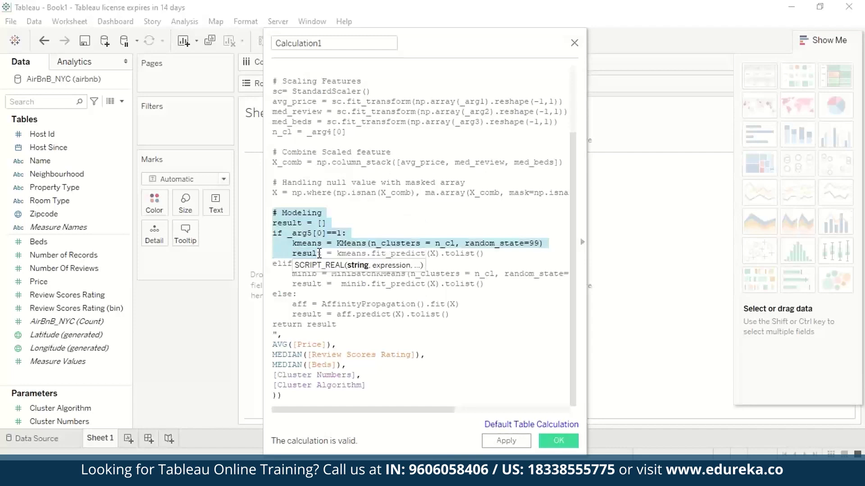
{"action": "key", "text": "shift+End"}
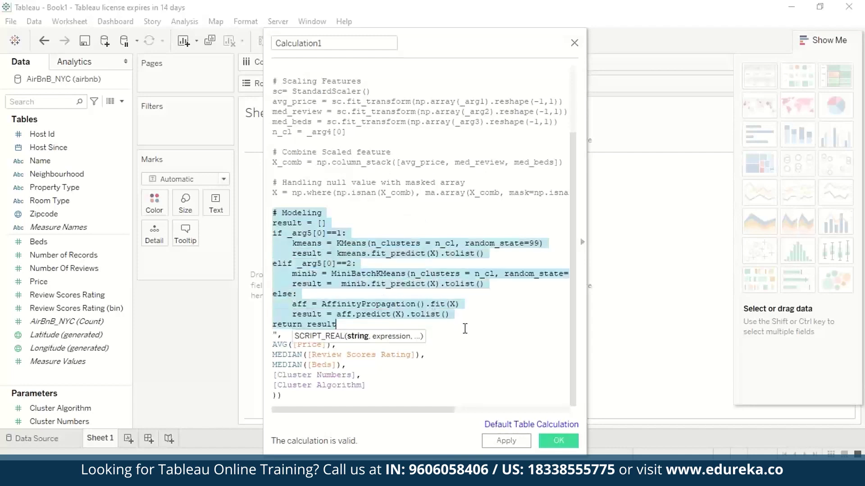
{"action": "key", "text": "shift+Down"}
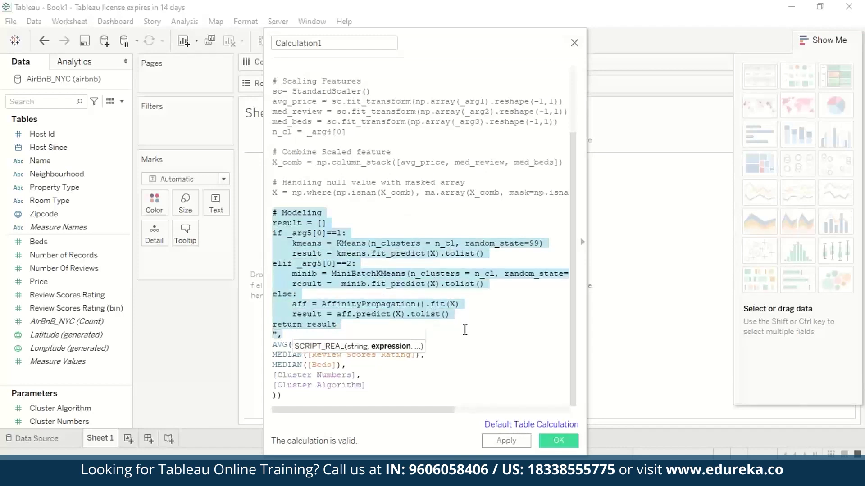
{"action": "left_click", "coordinate": [273, 345]}
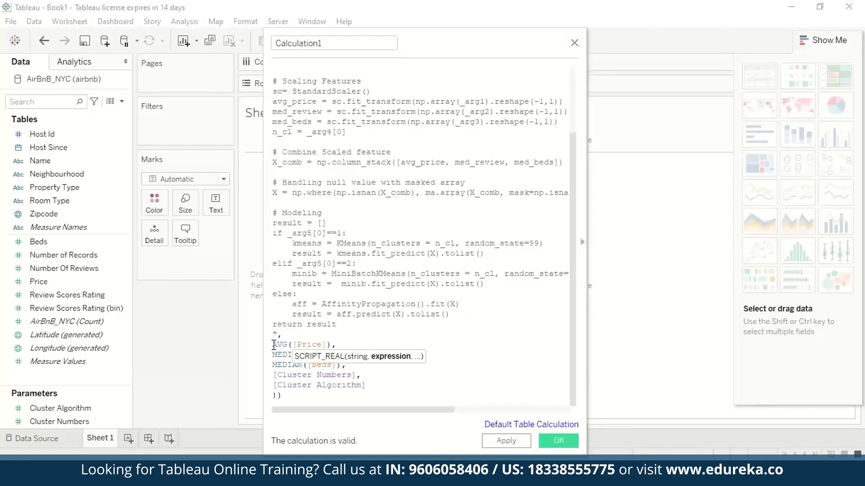
{"action": "left_click_drag", "start_coordinate": [273, 345], "coordinate": [379, 388]}
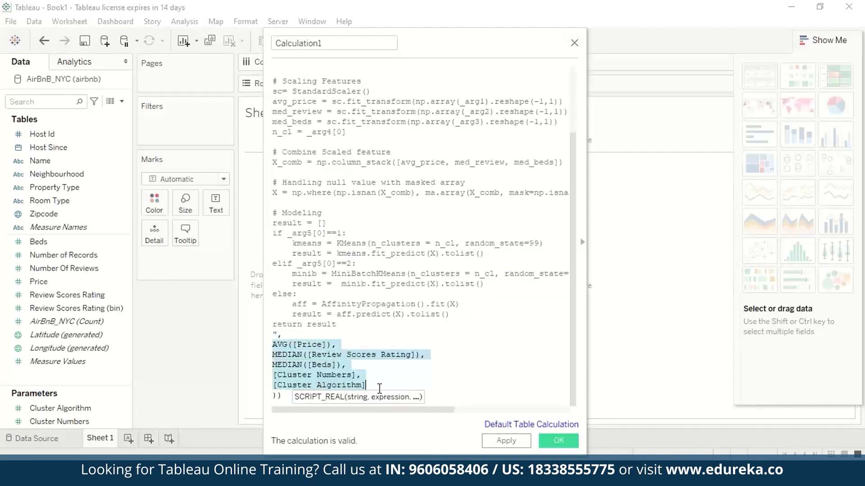
{"action": "left_click", "coordinate": [407, 377]}
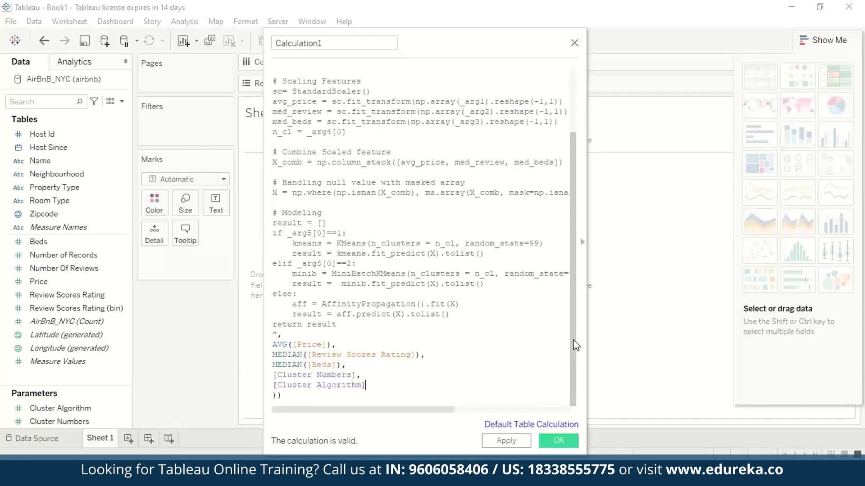
{"action": "left_click_drag", "start_coordinate": [572, 341], "coordinate": [579, 94]}
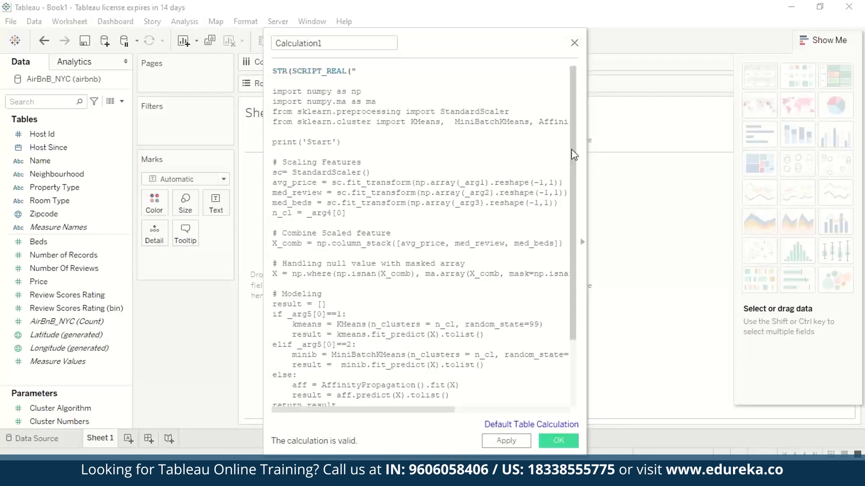
{"action": "left_click", "coordinate": [535, 424]}
Make Calculation1's default table calculation compute along Zipcode, then save the field
{"action": "left_click", "coordinate": [499, 190]}
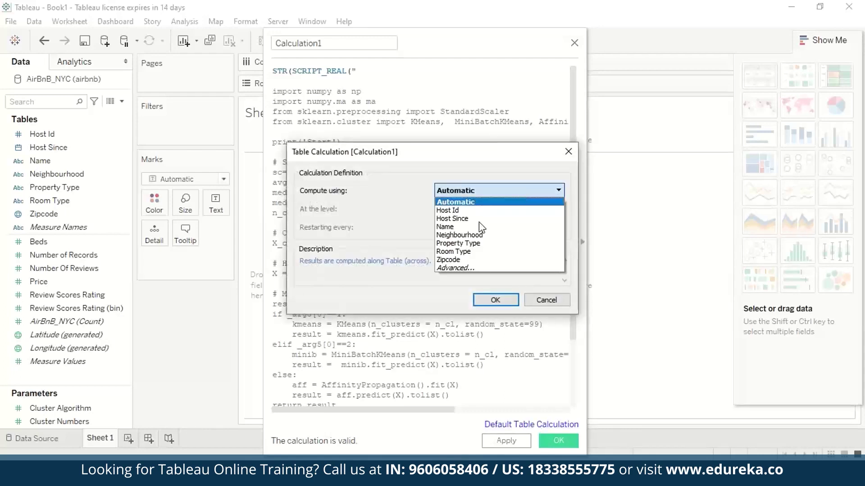
{"action": "left_click", "coordinate": [464, 260]}
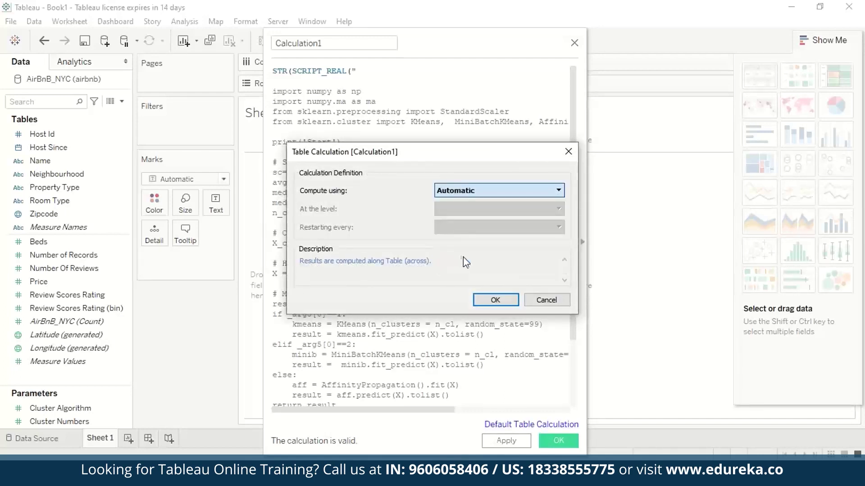
{"action": "left_click", "coordinate": [512, 301]}
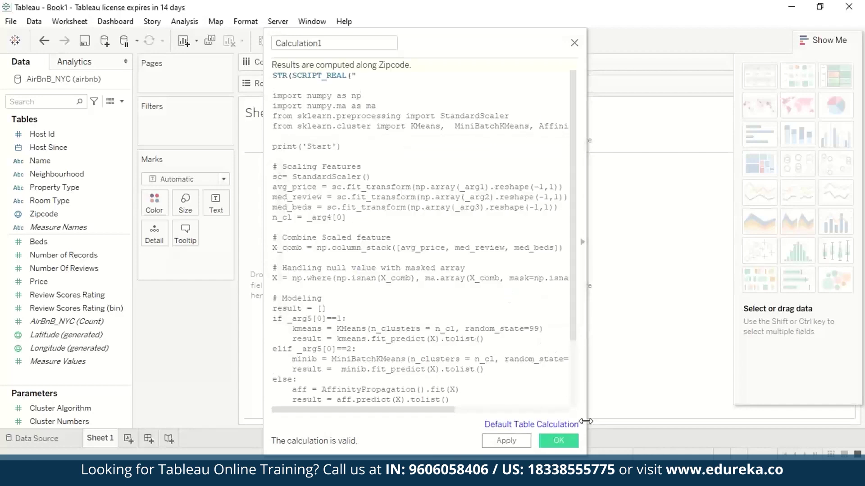
{"action": "left_click", "coordinate": [557, 440]}
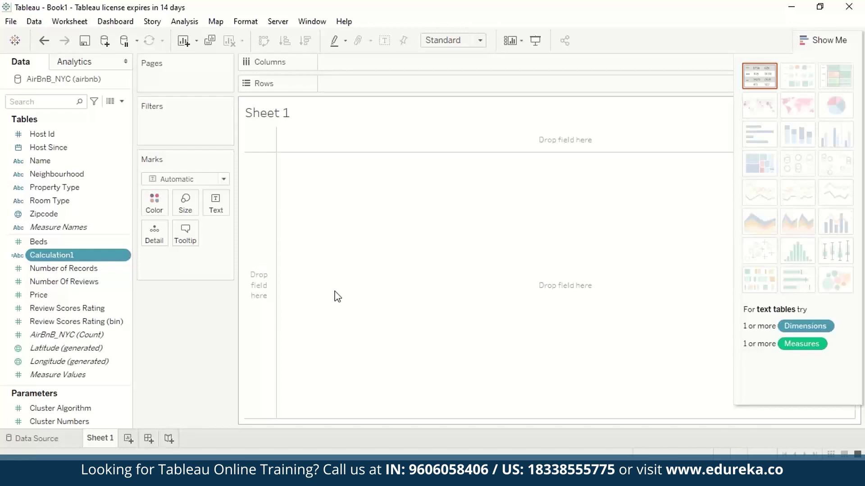
Put Longitude on Columns and Latitude on Rows, and show the Cluster Numbers and Clustering Algorithm controls
{"action": "left_click_drag", "start_coordinate": [90, 362], "coordinate": [401, 62]}
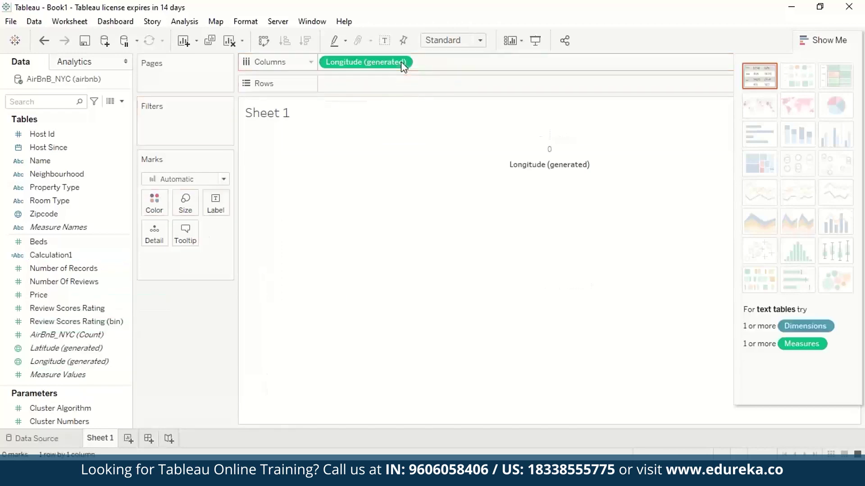
{"action": "left_click_drag", "start_coordinate": [66, 348], "coordinate": [374, 85]}
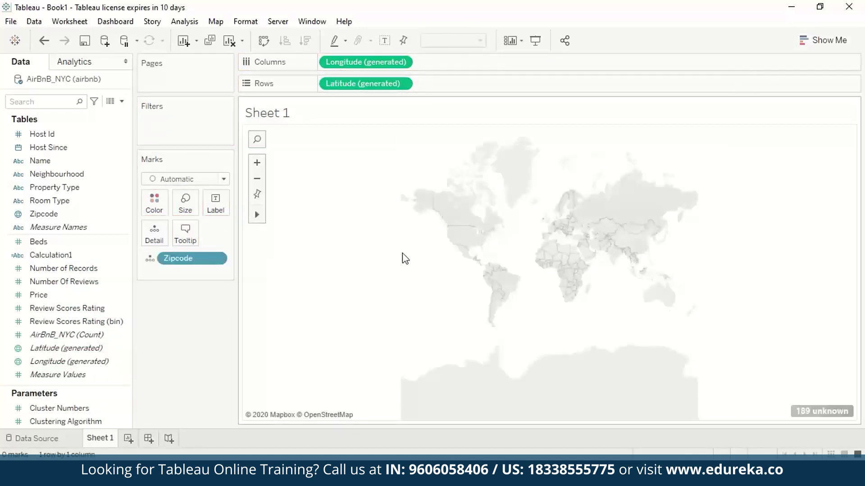
{"action": "right_click", "coordinate": [120, 408]}
{"action": "left_click", "coordinate": [153, 196]}
{"action": "right_click", "coordinate": [121, 422]}
{"action": "left_click", "coordinate": [153, 212]}
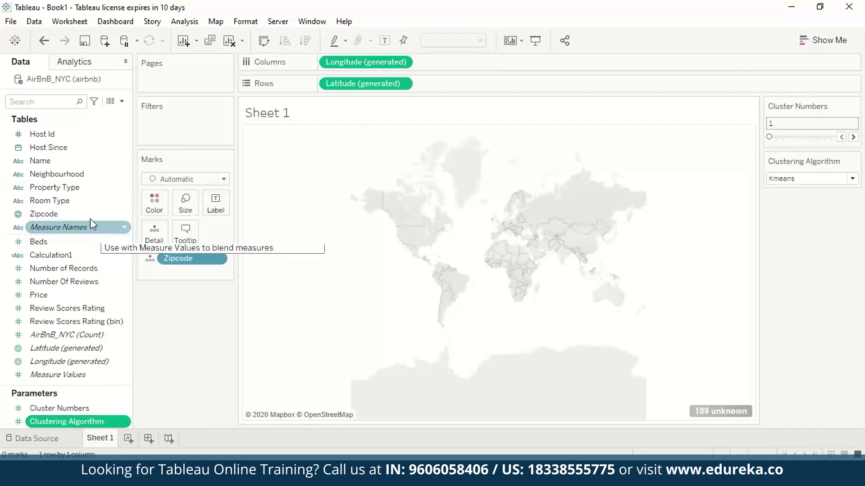
Colour the marks by Calculation1 and switch the mark type to Map
{"action": "left_click_drag", "start_coordinate": [51, 255], "coordinate": [154, 203]}
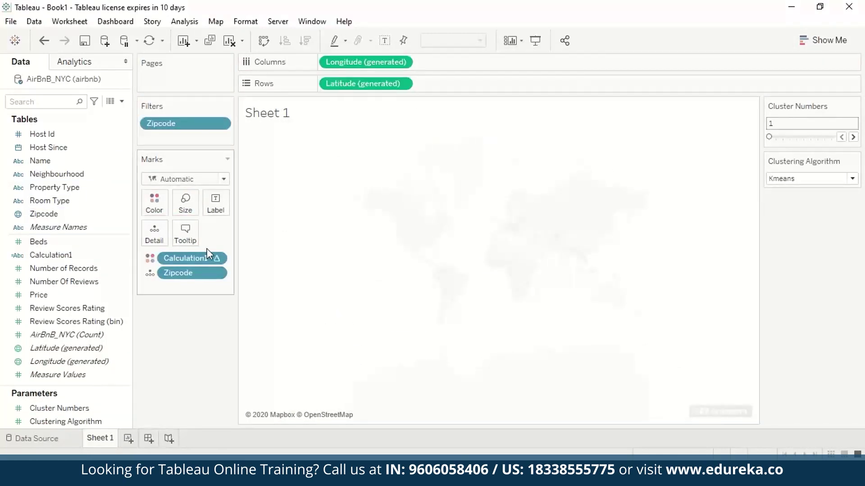
{"action": "right_click", "coordinate": [190, 258]}
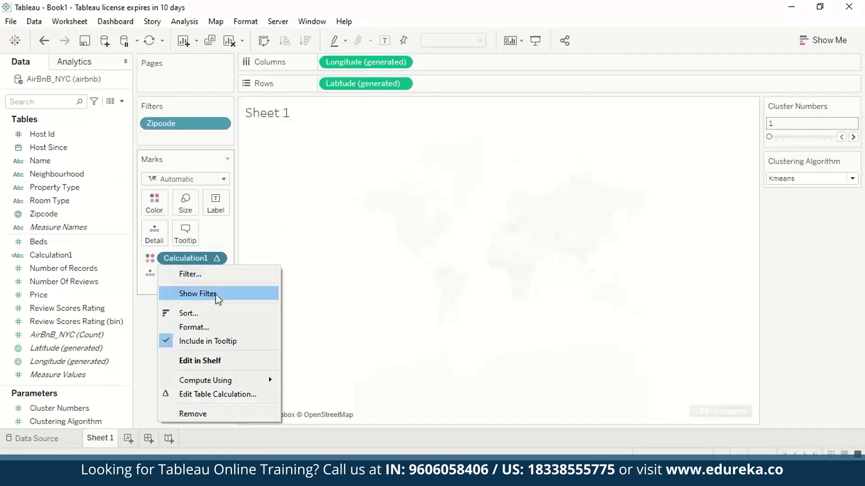
{"action": "left_click", "coordinate": [223, 193]}
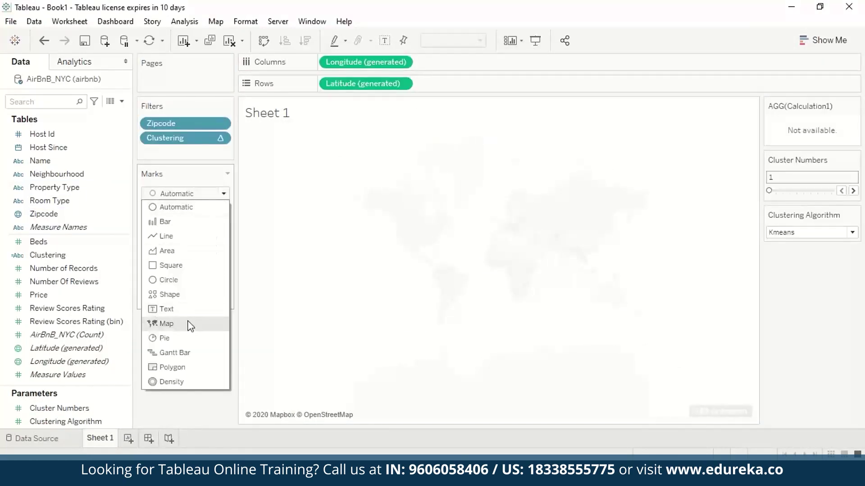
{"action": "left_click", "coordinate": [189, 324]}
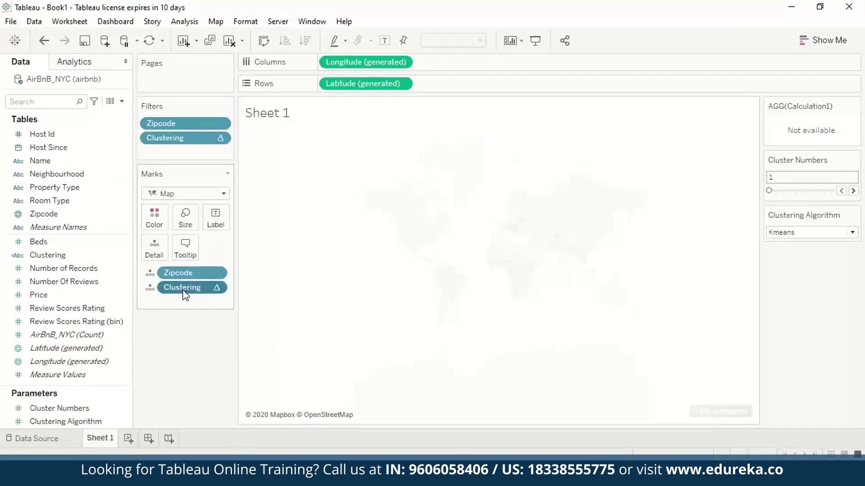
{"action": "left_click", "coordinate": [220, 138]}
{"action": "left_click", "coordinate": [162, 272]}
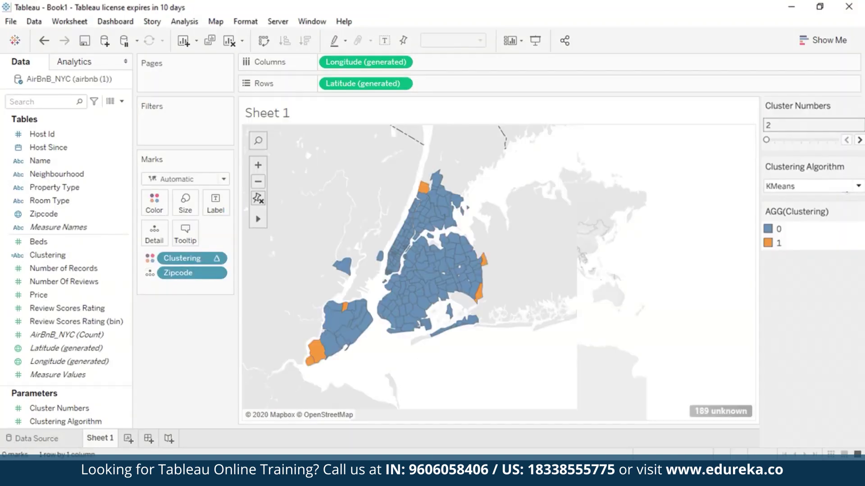